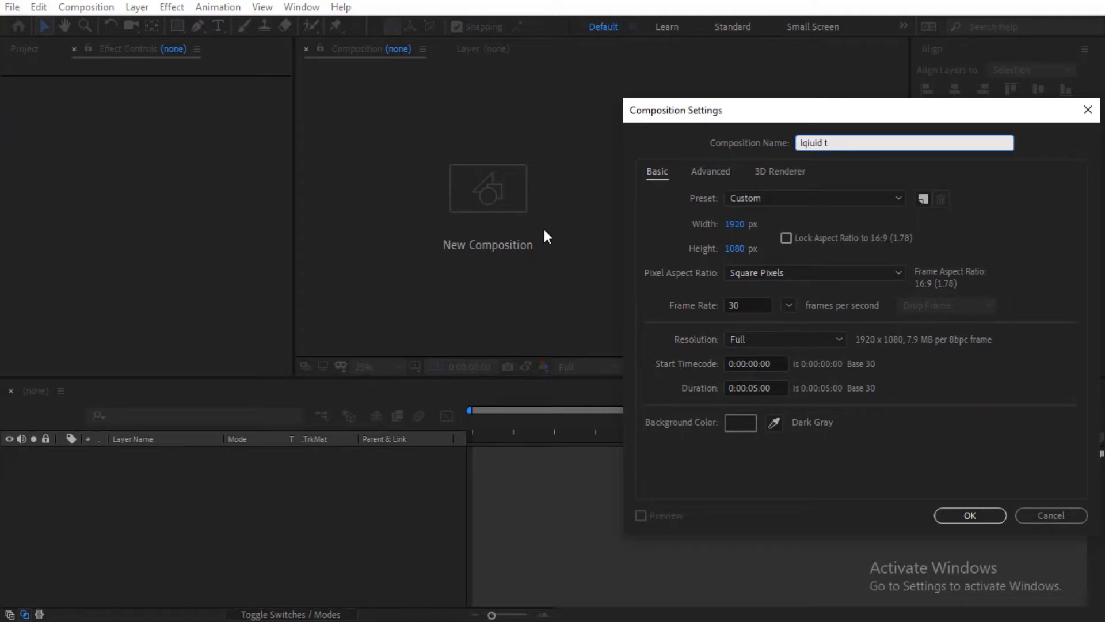
# Finish creating the "lqiuid text" composition and add a 1920 × 1080 px dark gray solid layer to it.
pyautogui.press('Return')
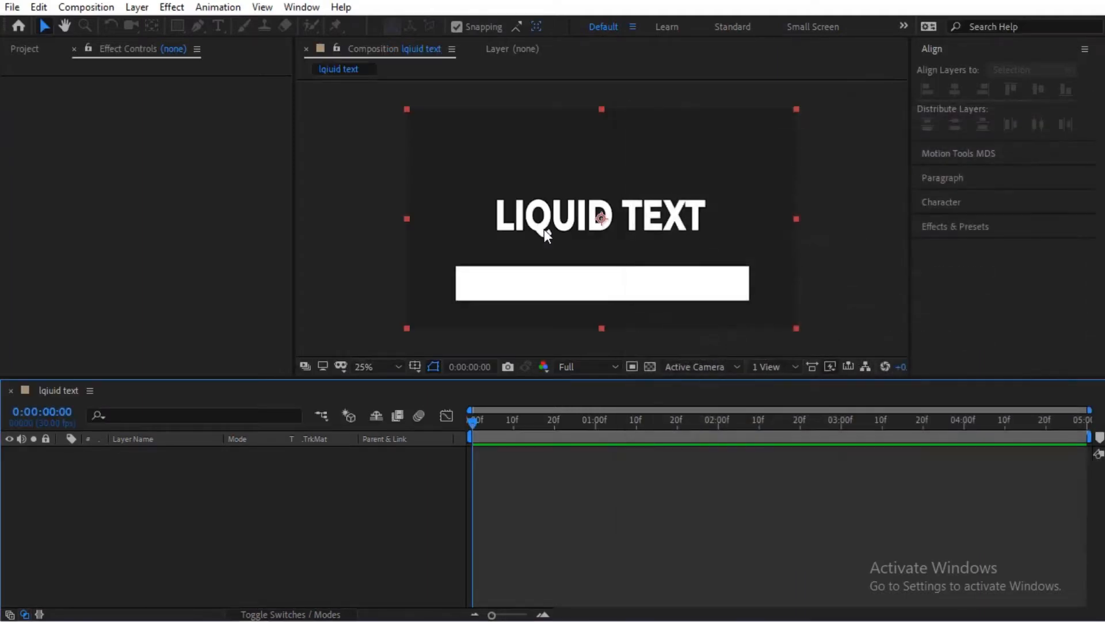
pyautogui.rightClick(242, 495)
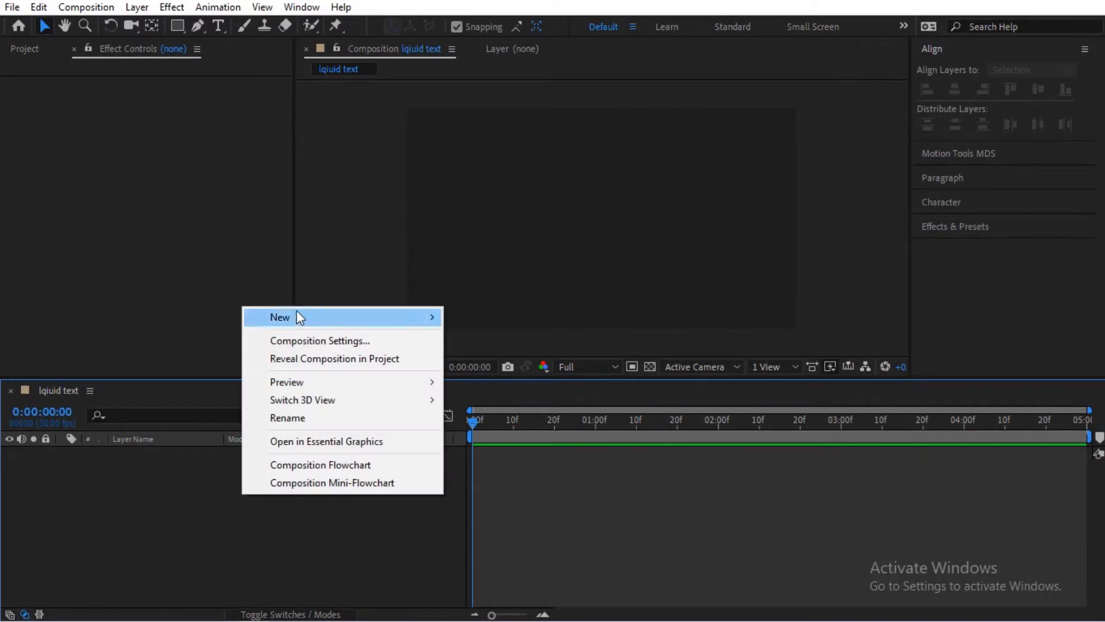
pyautogui.moveTo(295, 311)
pyautogui.click(481, 358)
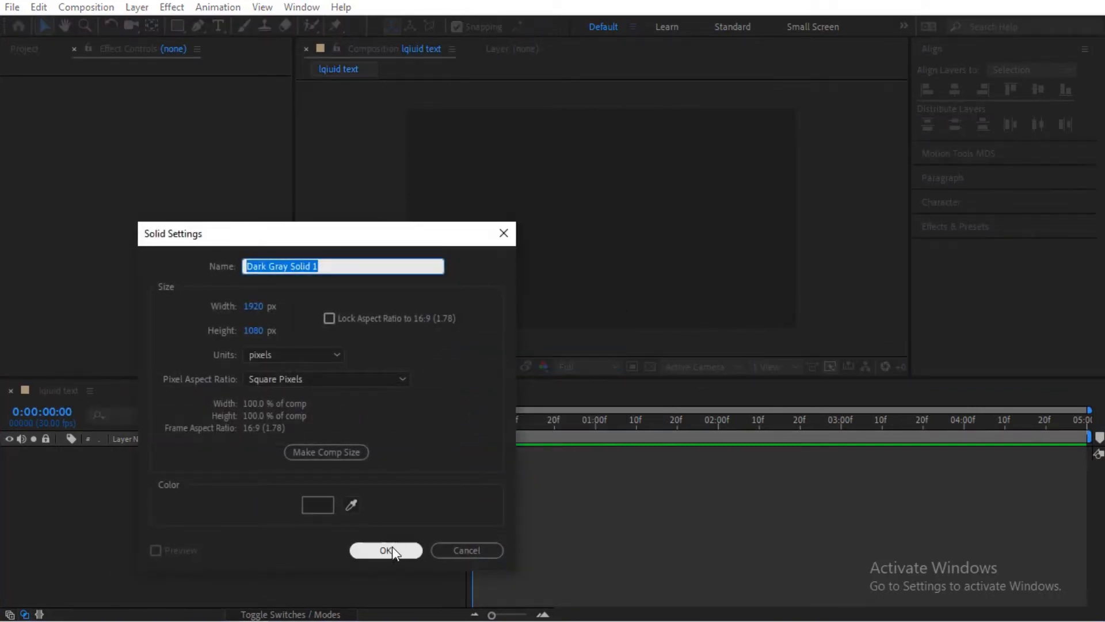
pyautogui.click(329, 509)
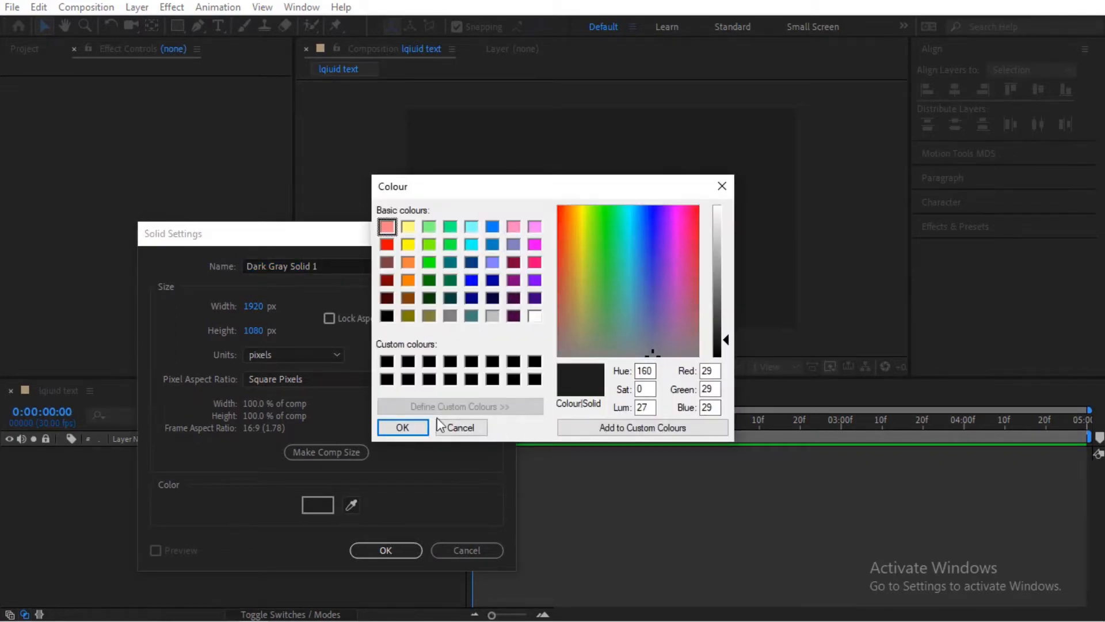
pyautogui.click(410, 427)
pyautogui.click(391, 550)
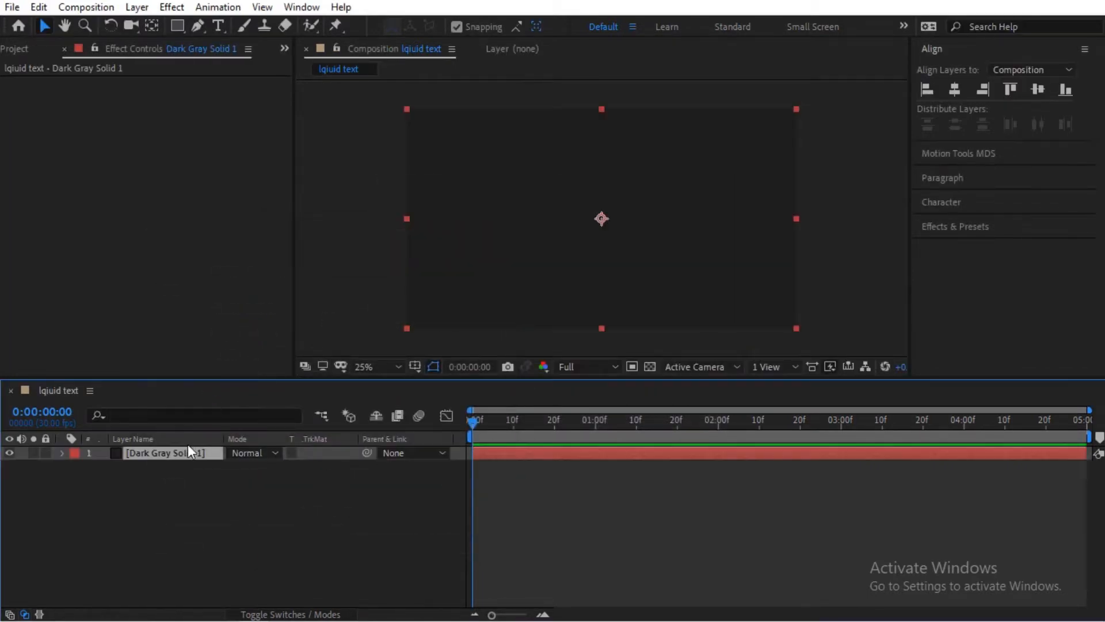
# Rename the dark gray solid layer "bk g" and lock it.
pyautogui.press('Return')
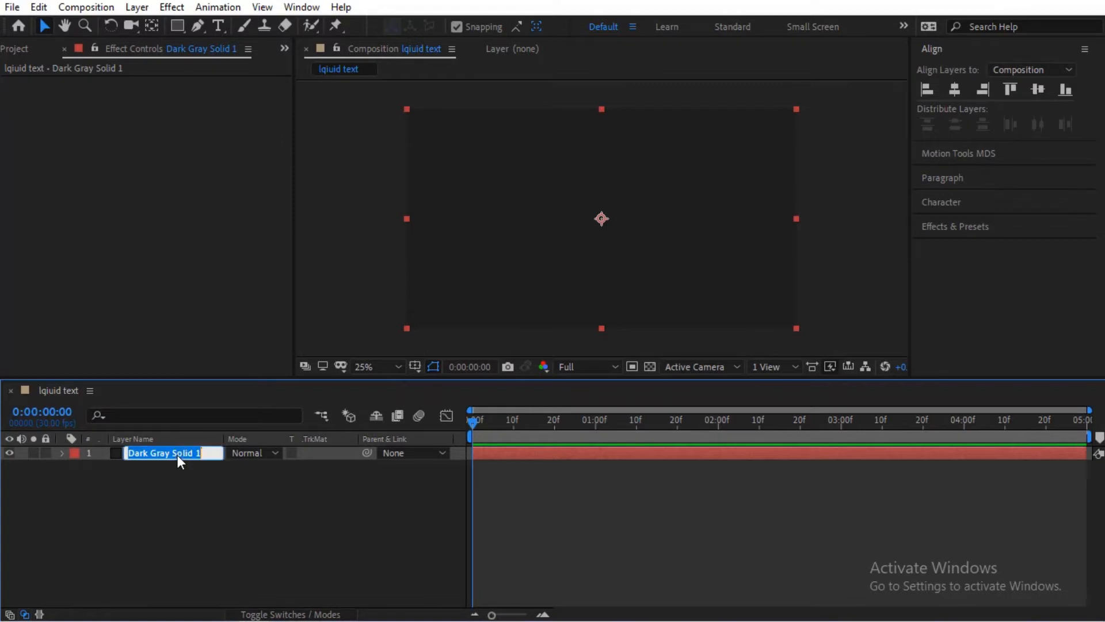
pyautogui.write('bk f')
pyautogui.press('Return')
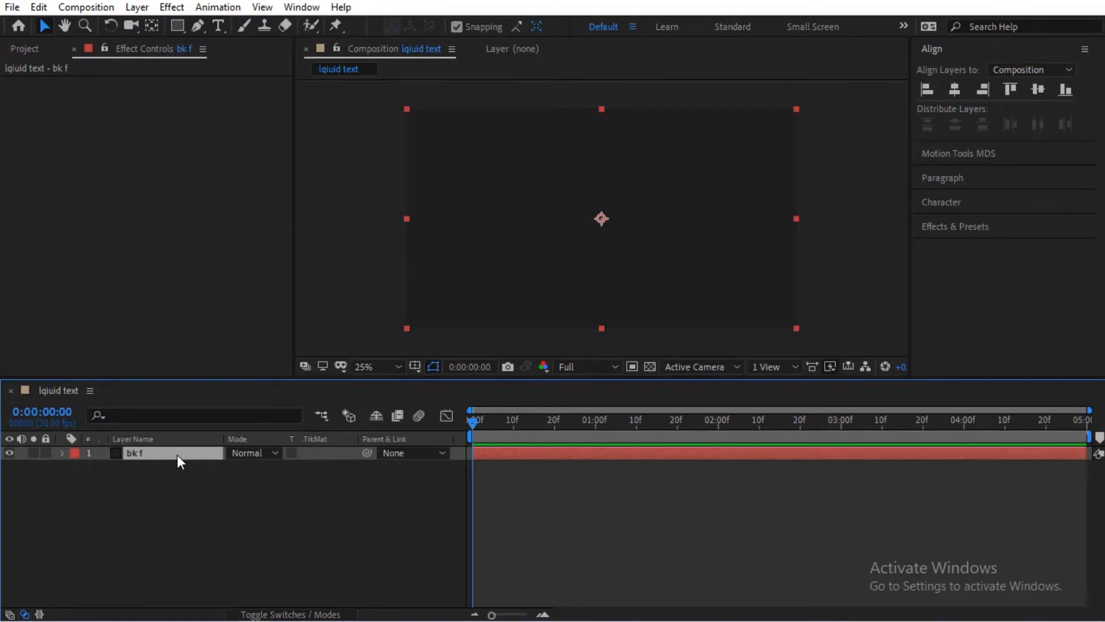
pyautogui.rightClick(178, 455)
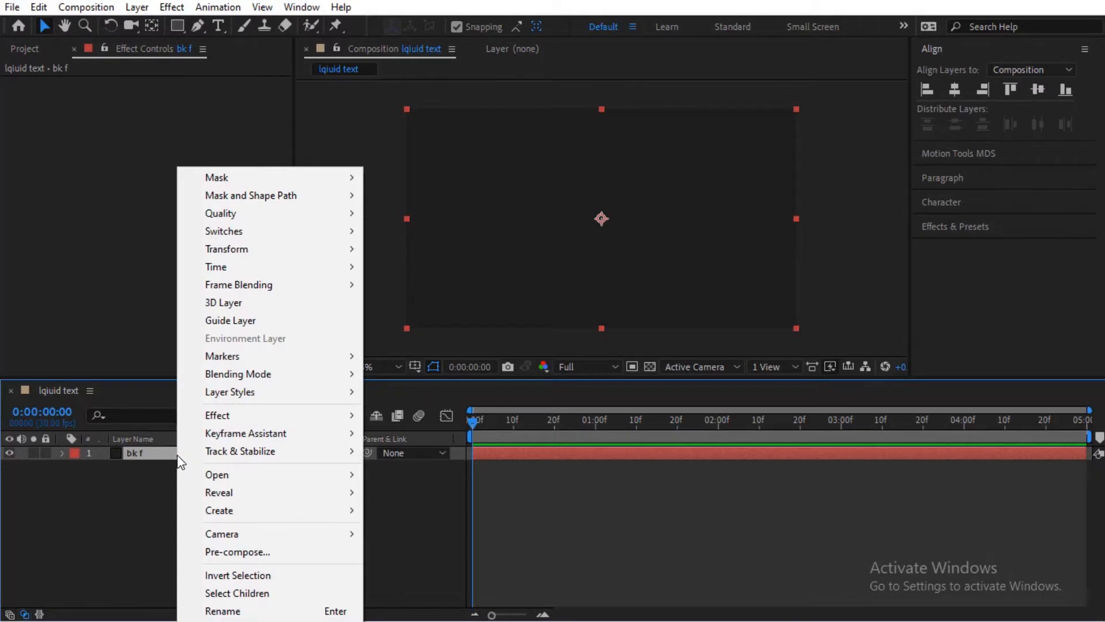
pyautogui.click(150, 457)
pyautogui.press('Return')
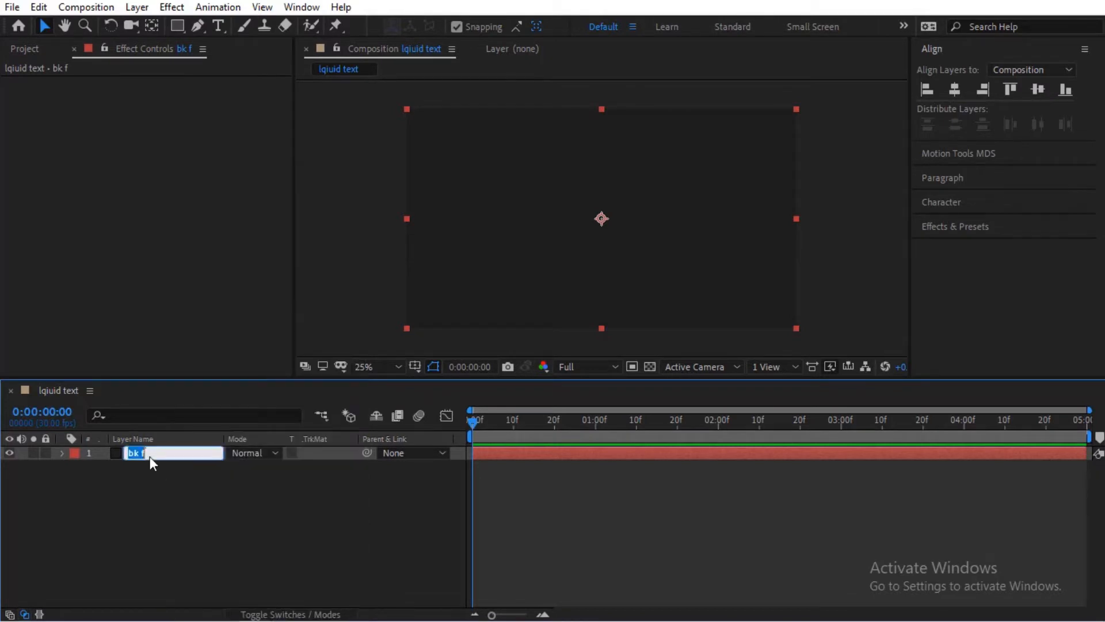
pyautogui.write('g')
pyautogui.press('Return')
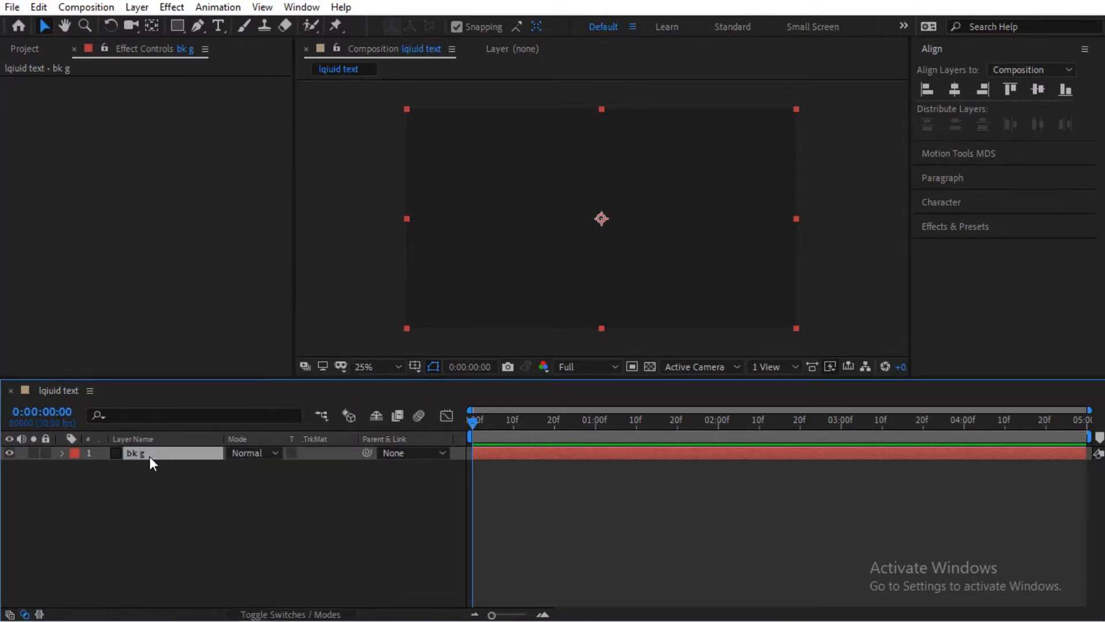
pyautogui.click(46, 453)
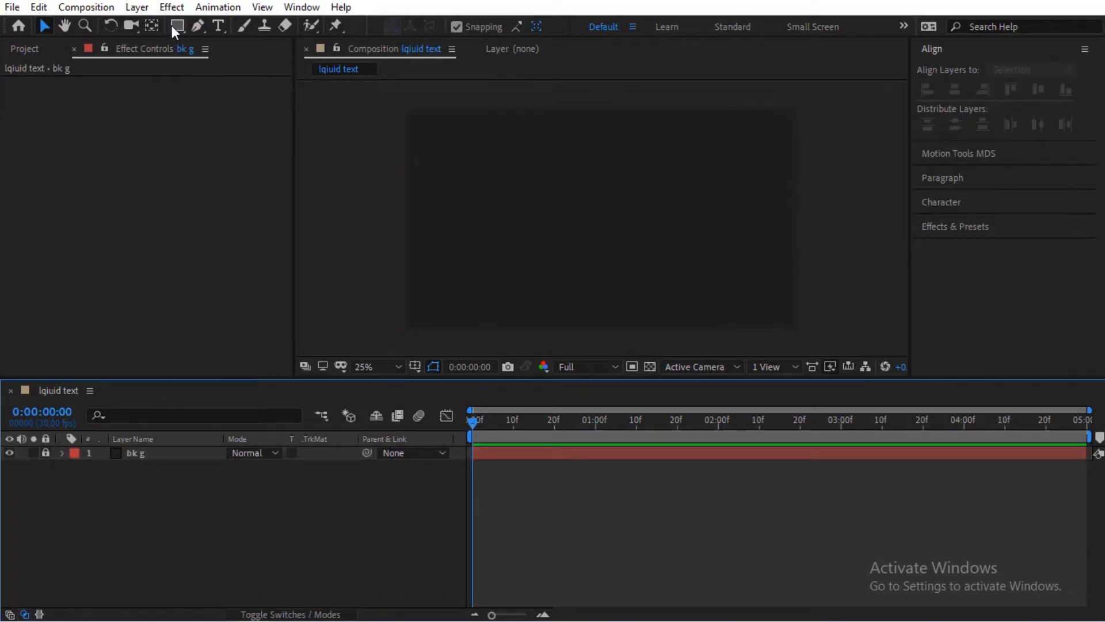
# Add a text layer reading "LIQUID TEXT" to the composition.
pyautogui.click(221, 23)
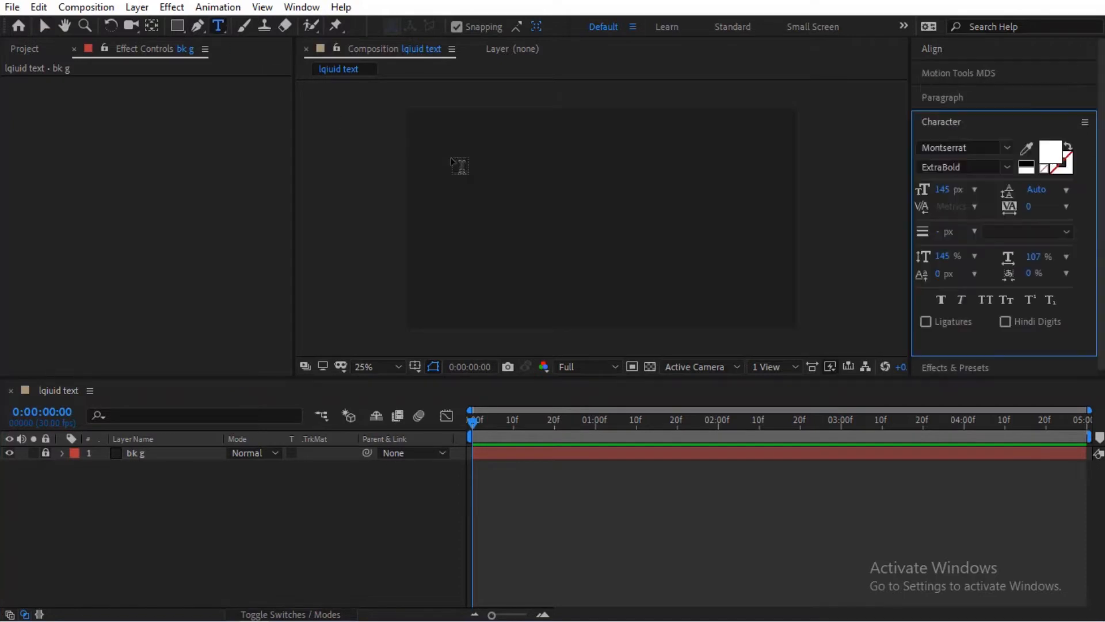
pyautogui.click(550, 206)
pyautogui.write('LIQUID')
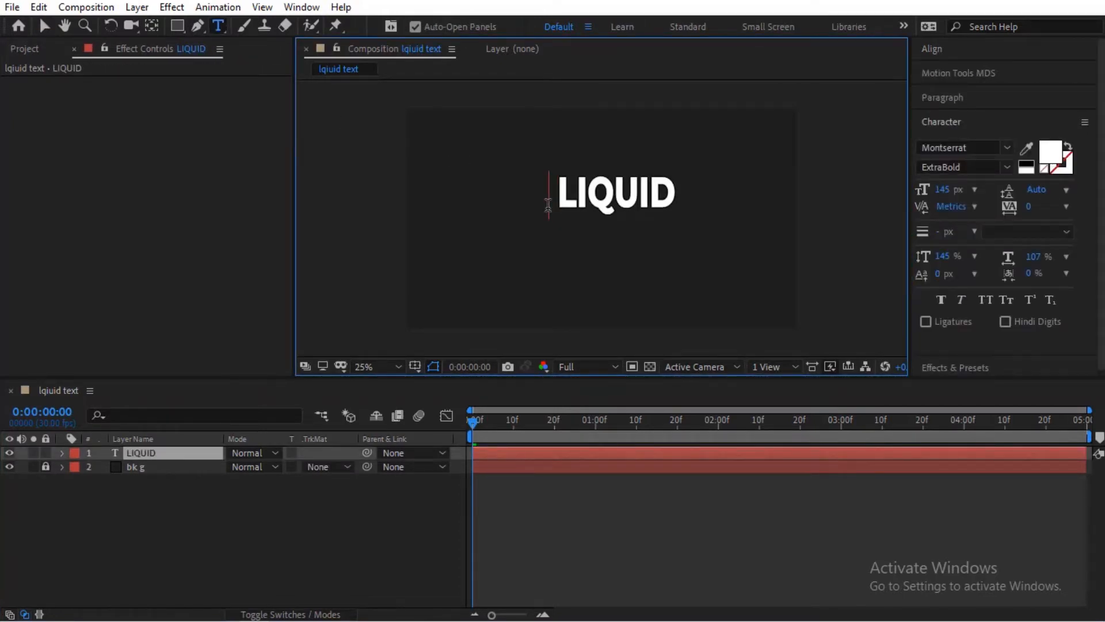
pyautogui.write(' TEXT')
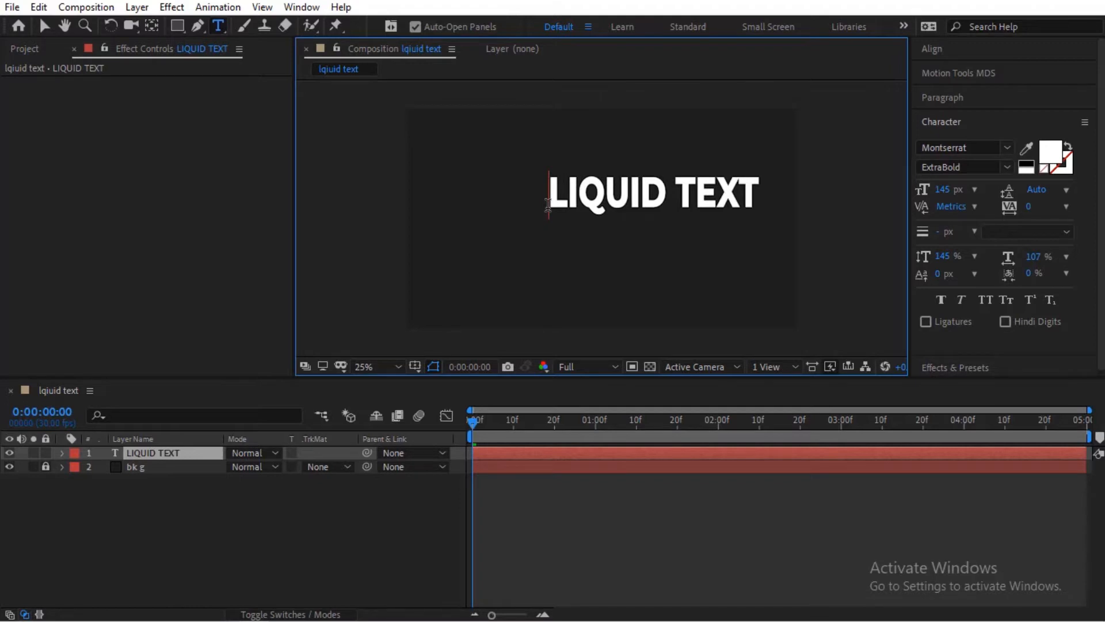
pyautogui.click(45, 25)
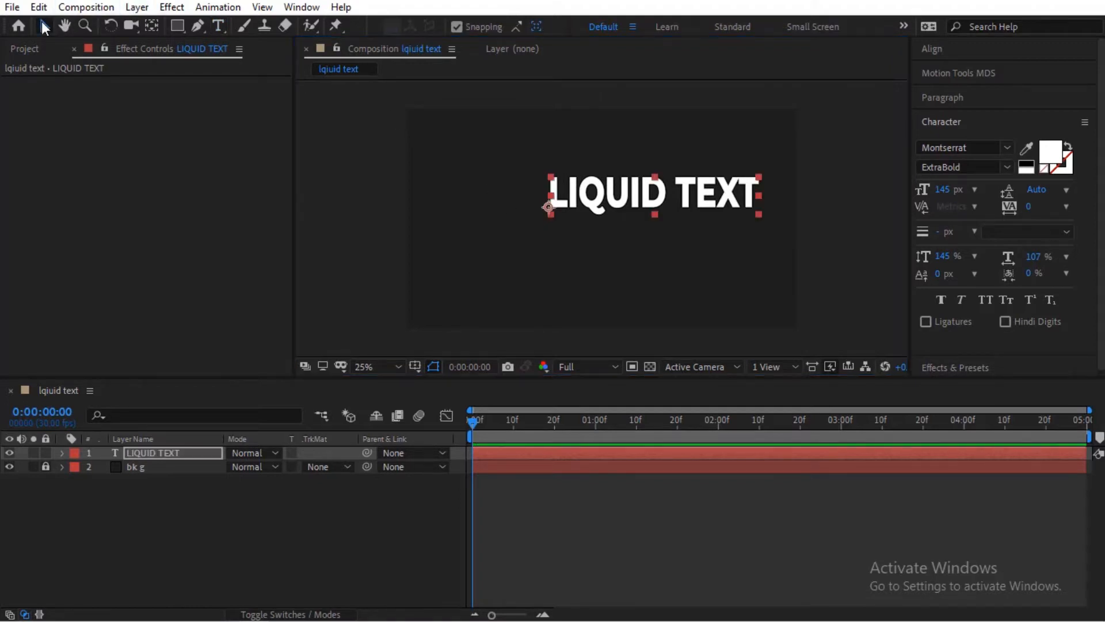
# Center the LIQUID TEXT layer horizontally and vertically in the composition and move its anchor point to the text's center.
pyautogui.click(940, 54)
pyautogui.click(954, 89)
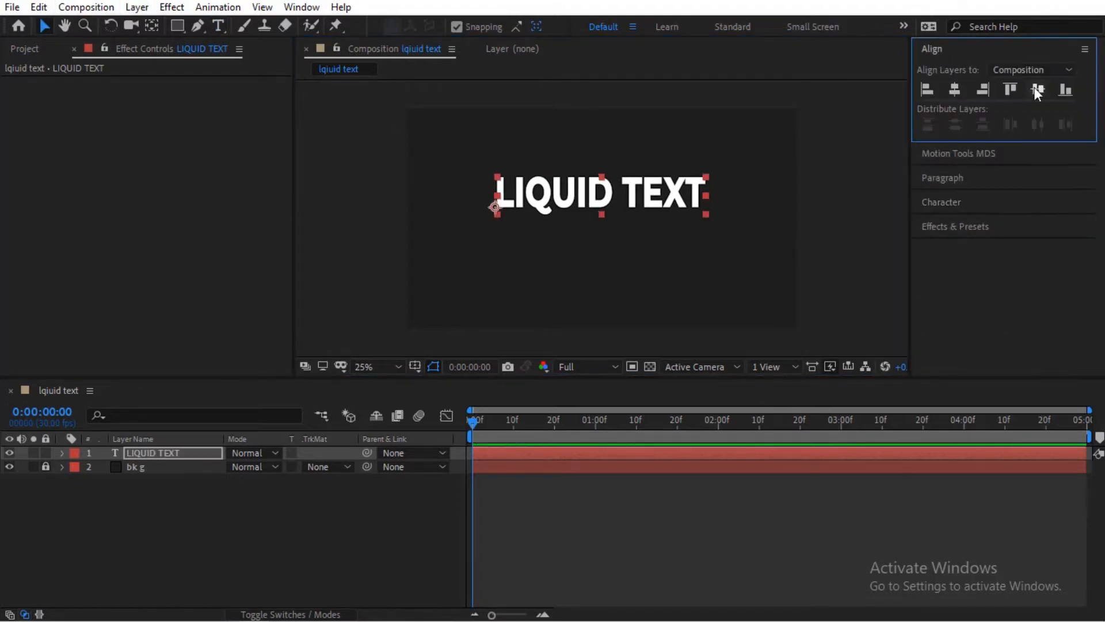
pyautogui.click(1037, 89)
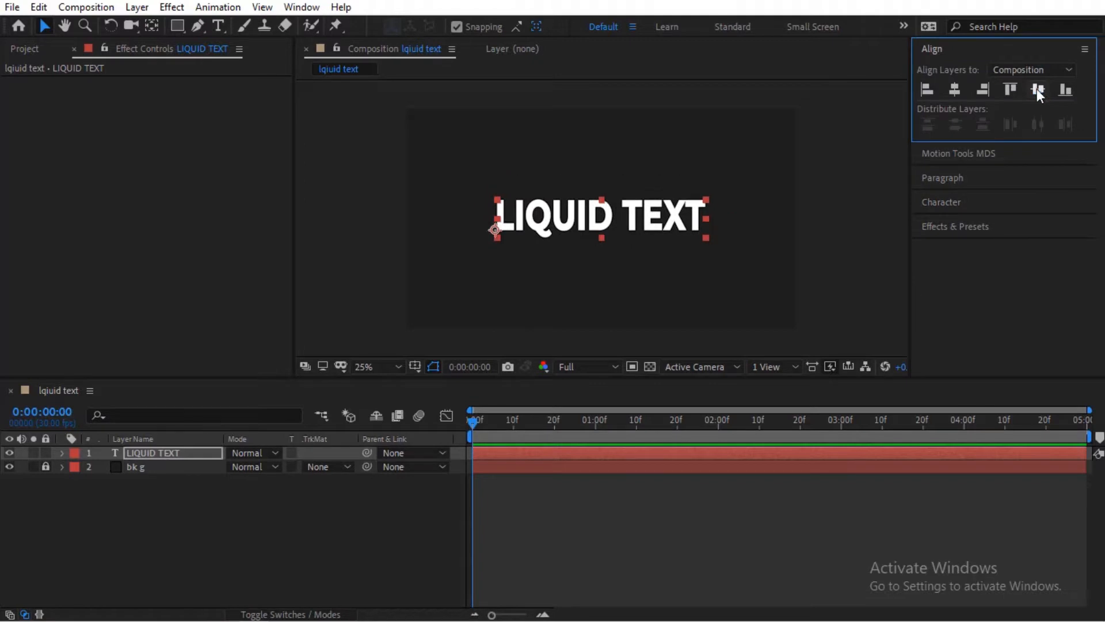
pyautogui.click(173, 439)
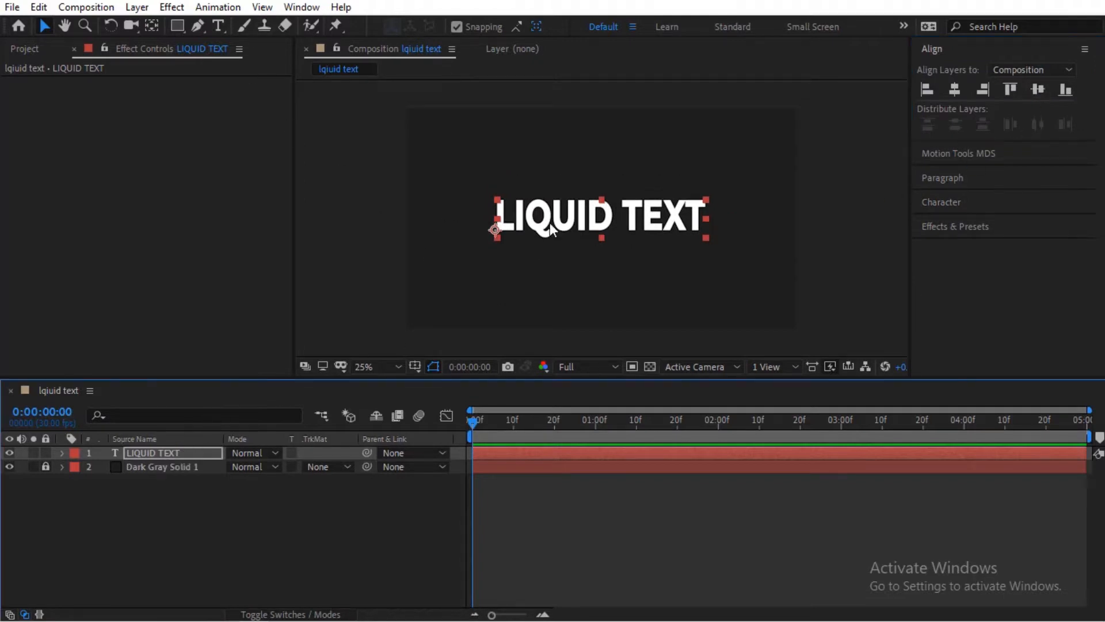
pyautogui.click(150, 27)
pyautogui.moveTo(495, 230); pyautogui.dragTo(605, 218)
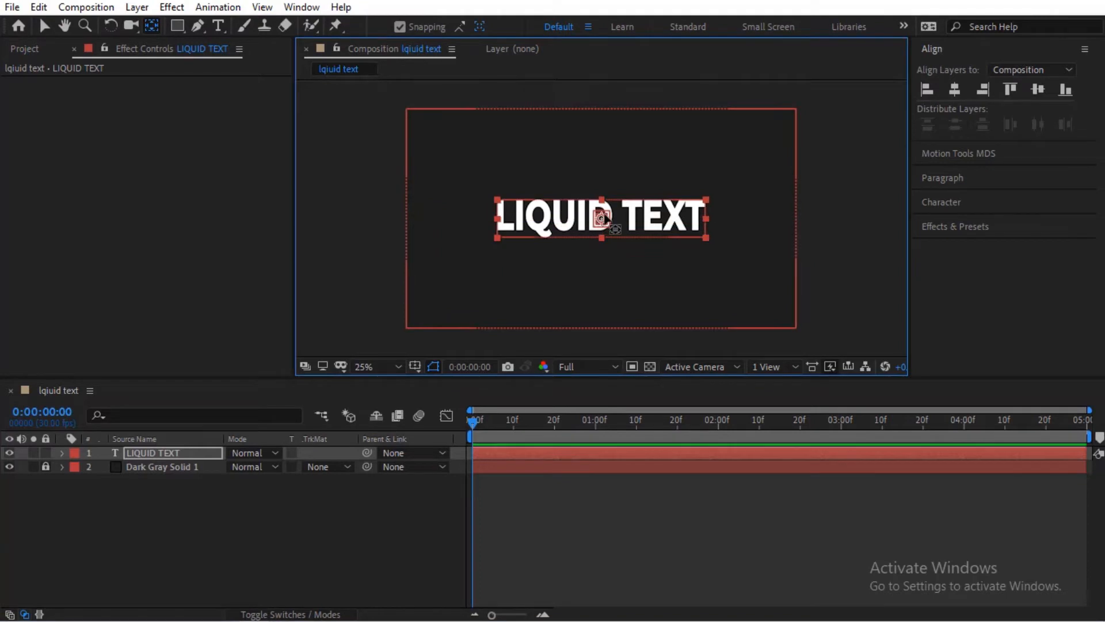
# Pre-compose the LIQUID TEXT layer under the name "text", moving all attributes into the new composition.
pyautogui.click(171, 454)
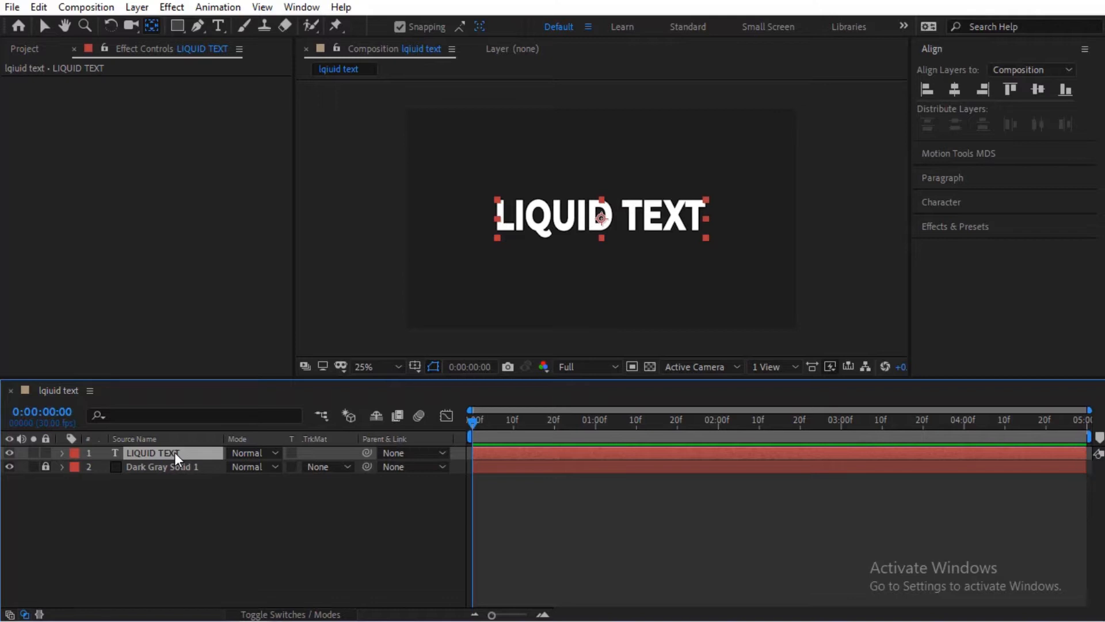
pyautogui.rightClick(174, 452)
pyautogui.click(250, 551)
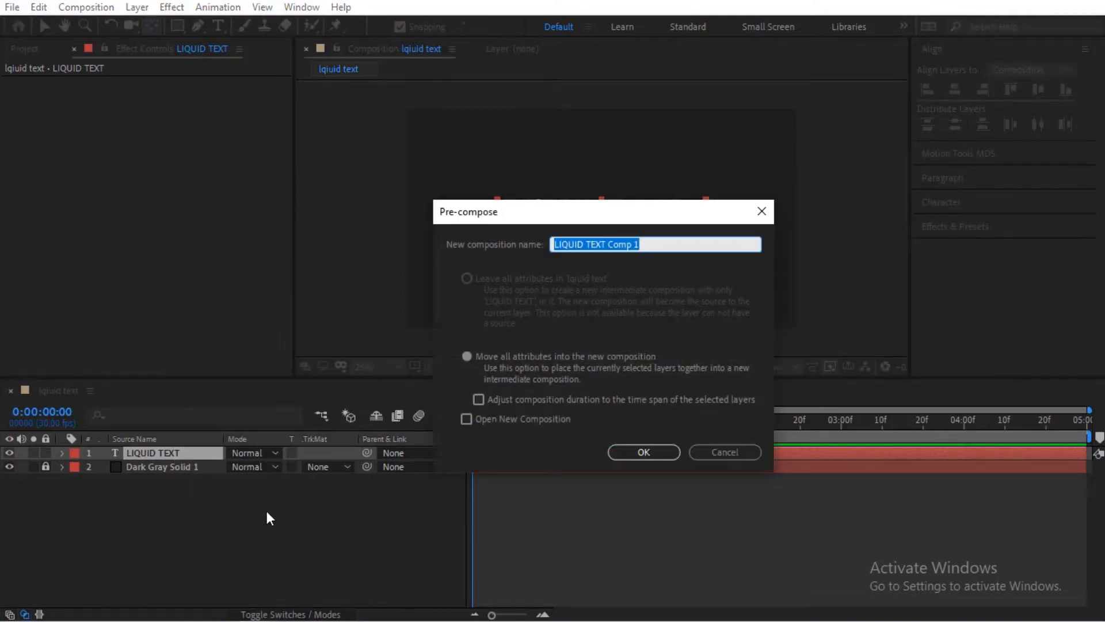
pyautogui.write('text')
pyautogui.press('Return')
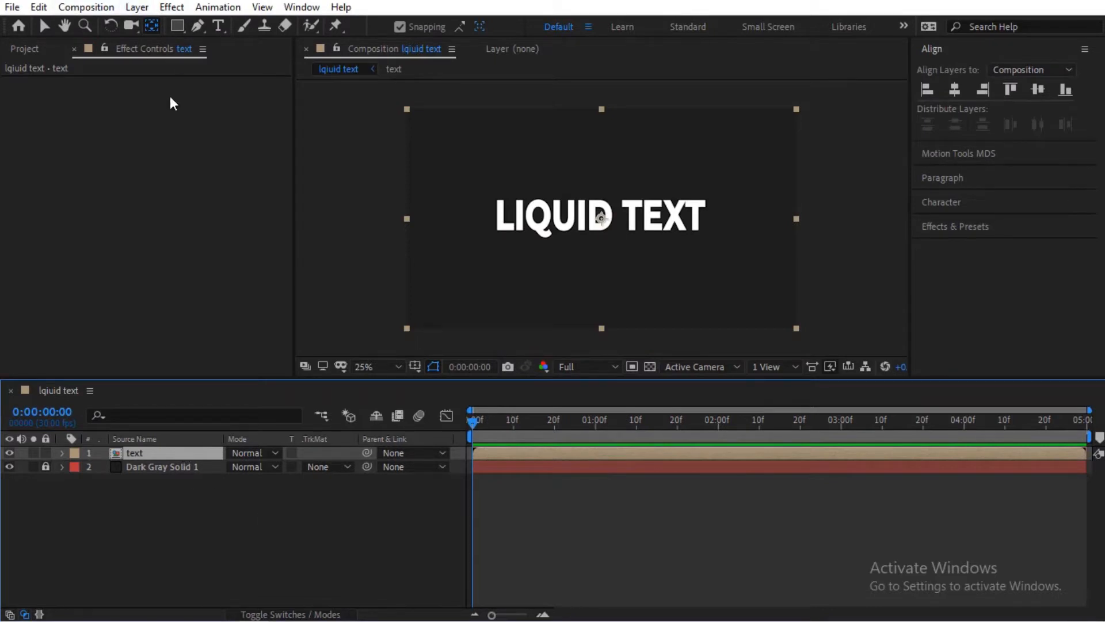
# Draw a wide white rectangle below the text on a new shape layer and center it horizontally in the composition.
pyautogui.click(45, 26)
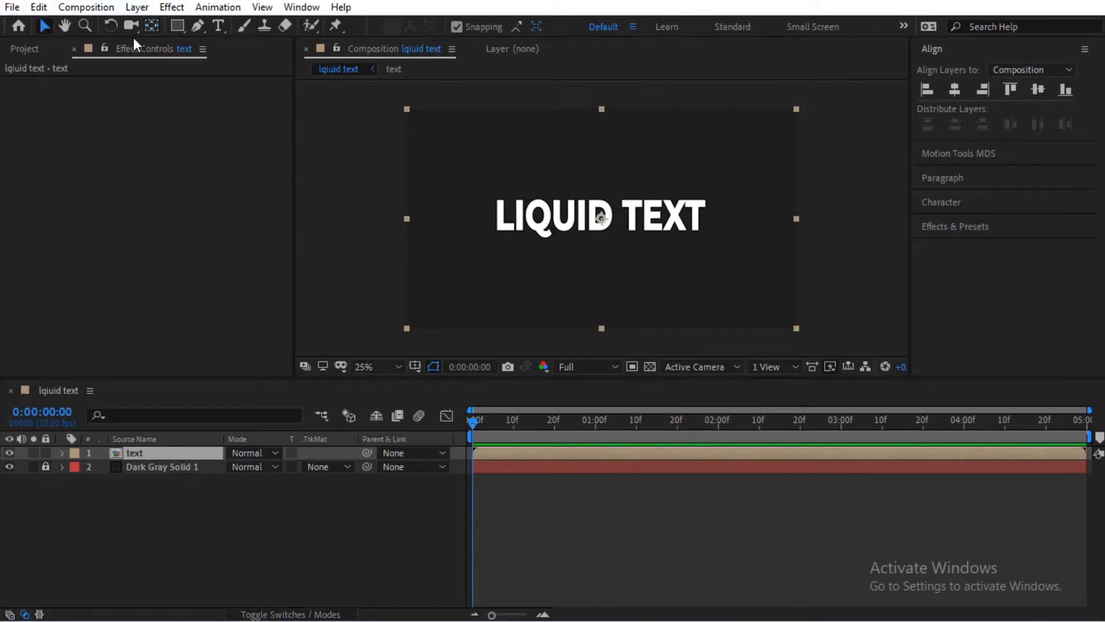
pyautogui.click(183, 28)
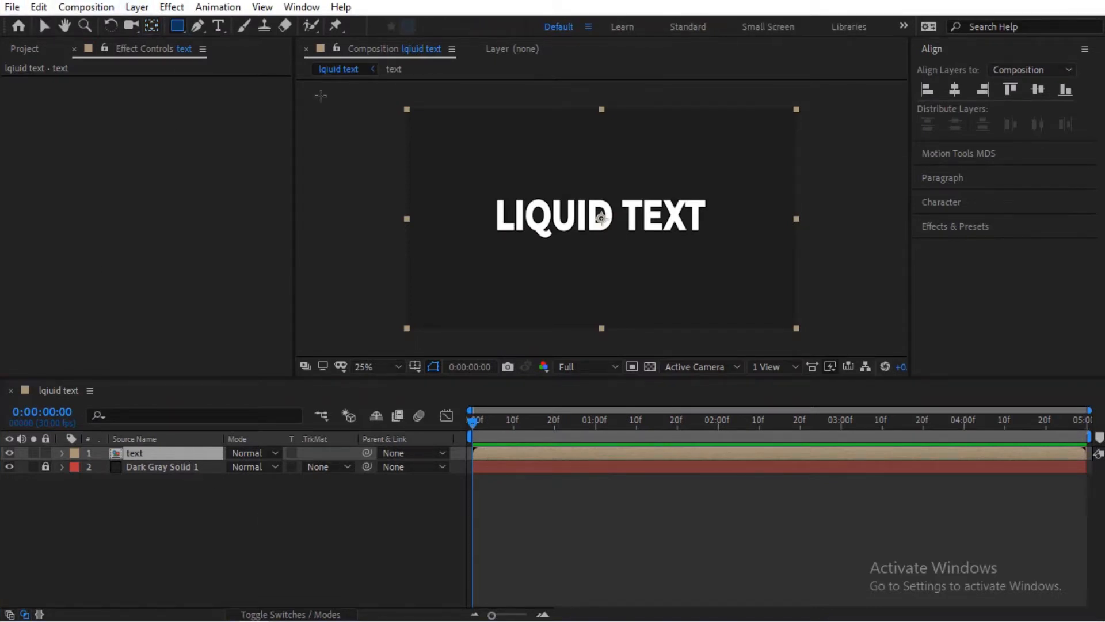
pyautogui.click(288, 506)
pyautogui.moveTo(464, 256); pyautogui.dragTo(742, 291)
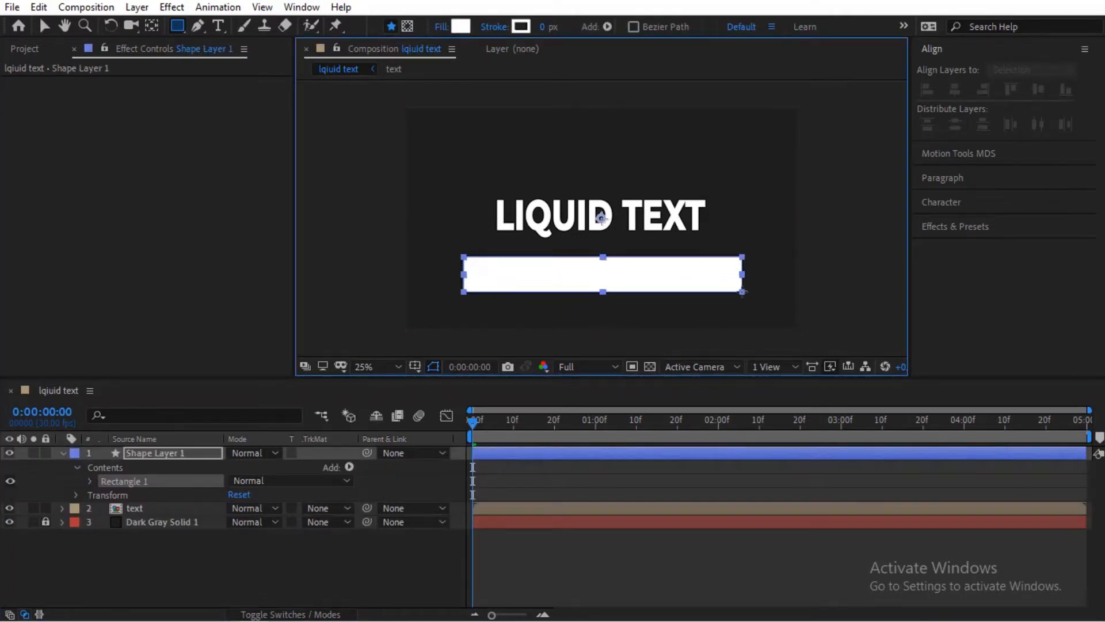
pyautogui.click(44, 26)
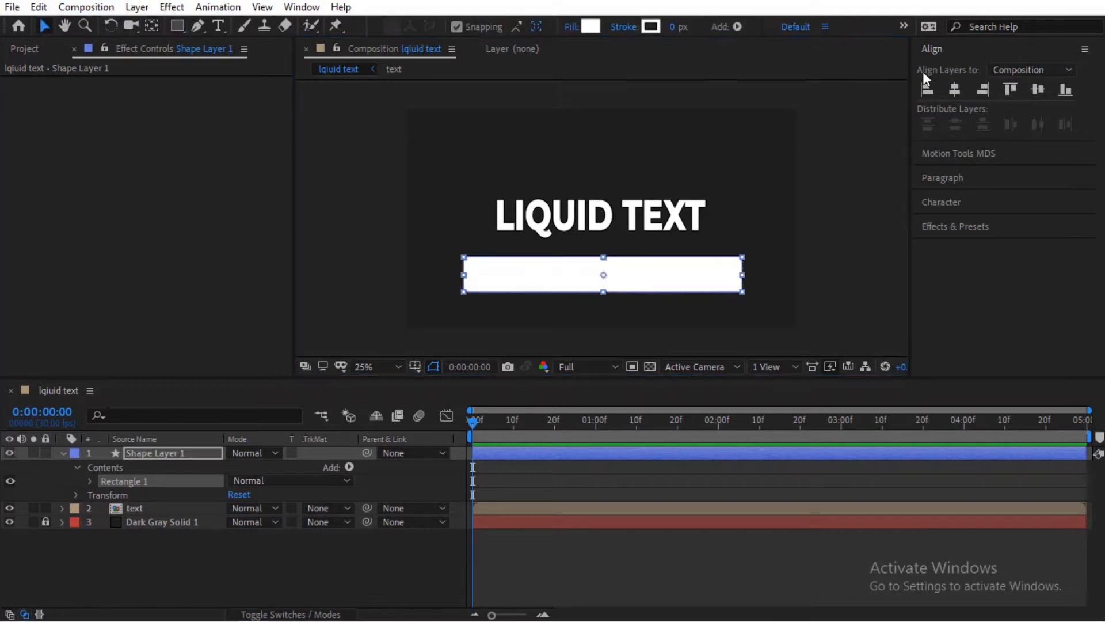
pyautogui.click(208, 543)
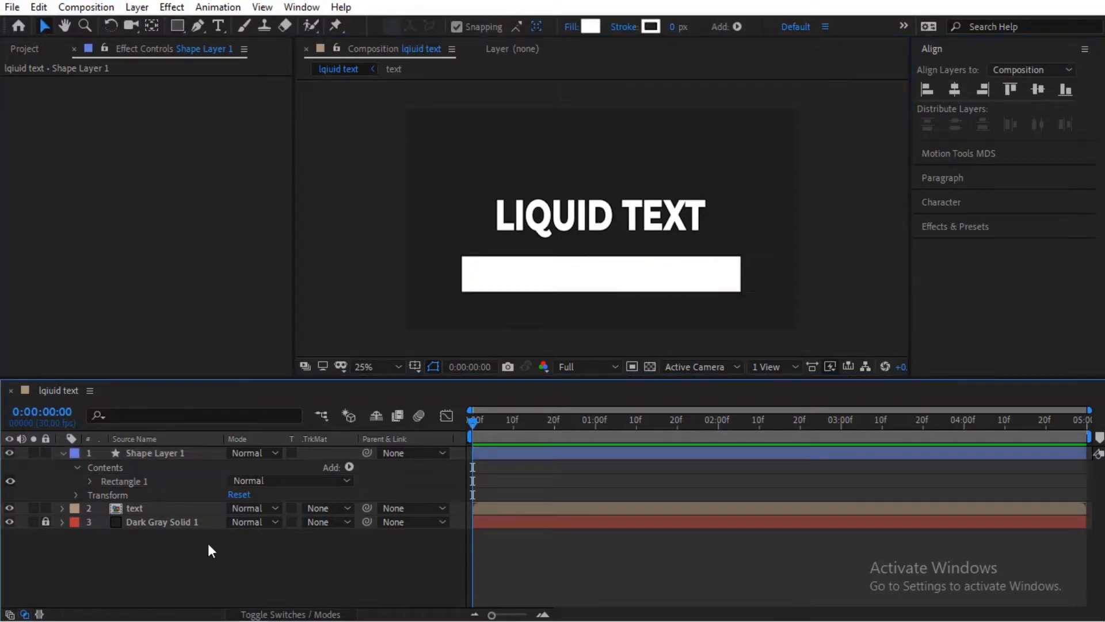
# Try to move the shape layer's anchor point onto the white rectangle, and undo the resulting changes.
pyautogui.click(190, 453)
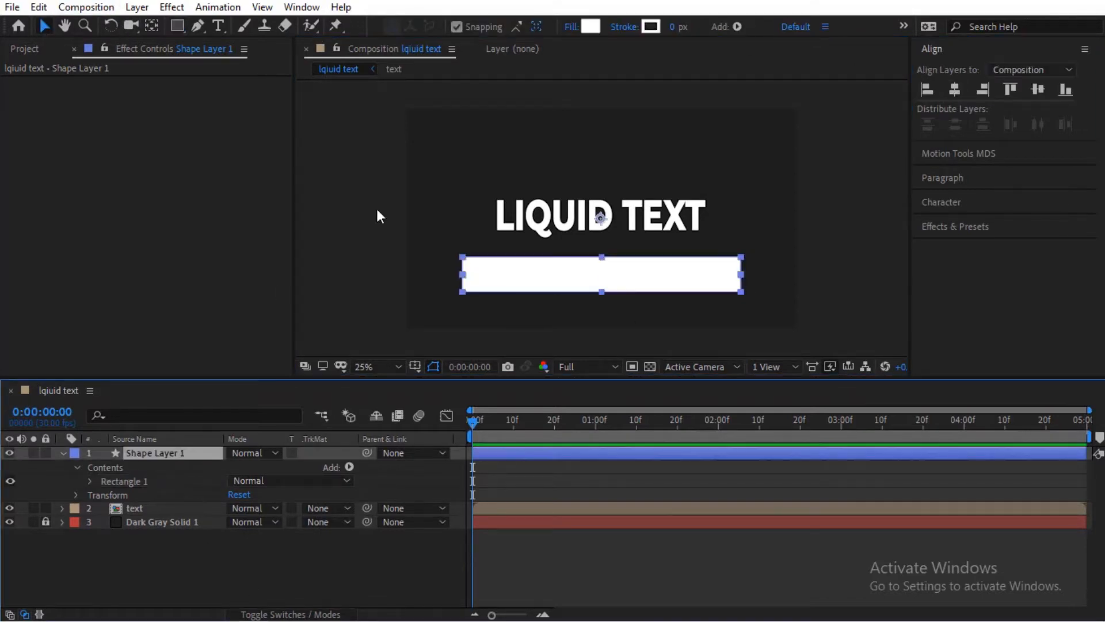
pyautogui.click(149, 26)
pyautogui.click(600, 217)
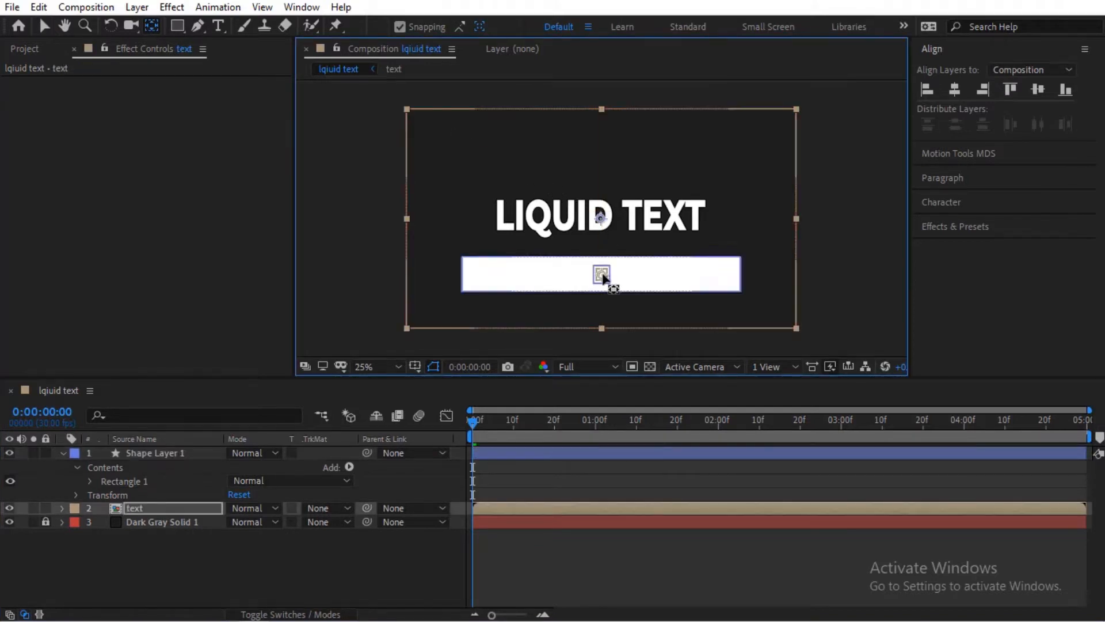
pyautogui.moveTo(603, 274); pyautogui.dragTo(602, 274)
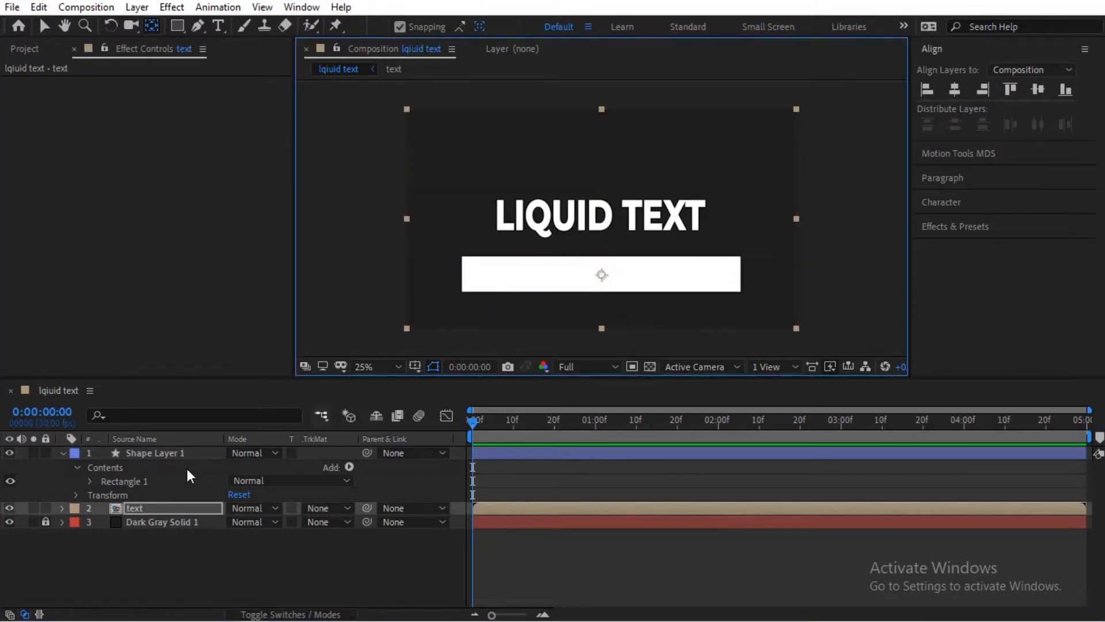
pyautogui.click(142, 453)
pyautogui.click(600, 217)
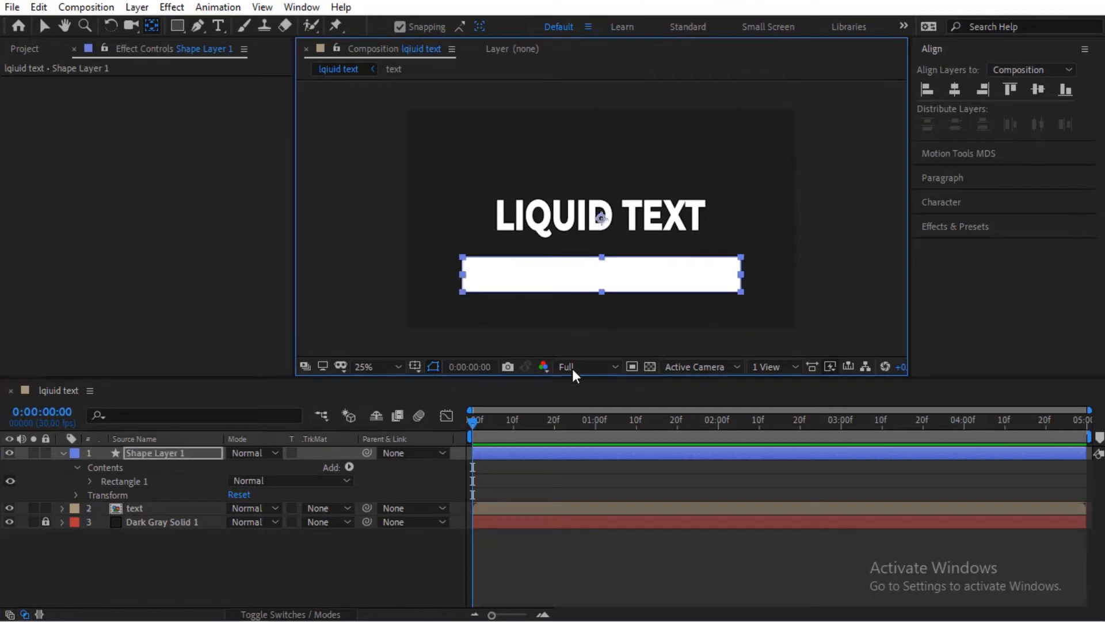
pyautogui.hotkey('ctrl', 'z')
pyautogui.hotkey('ctrl', 'z')
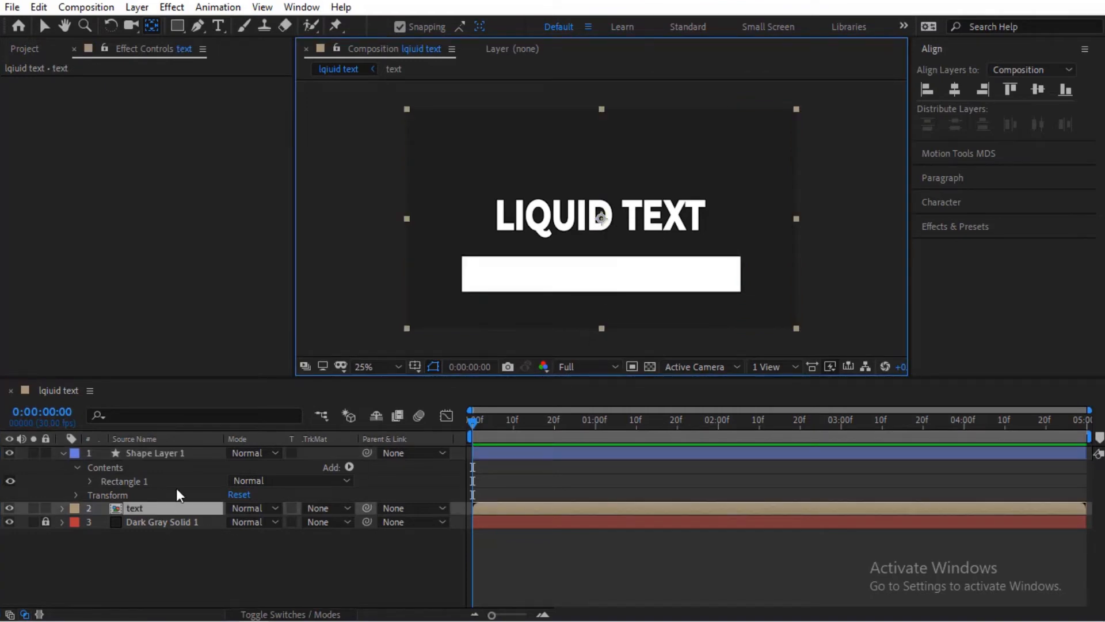
# Move the shape layer's anchor point to the center of the white rectangle and deselect the layer.
pyautogui.click(164, 453)
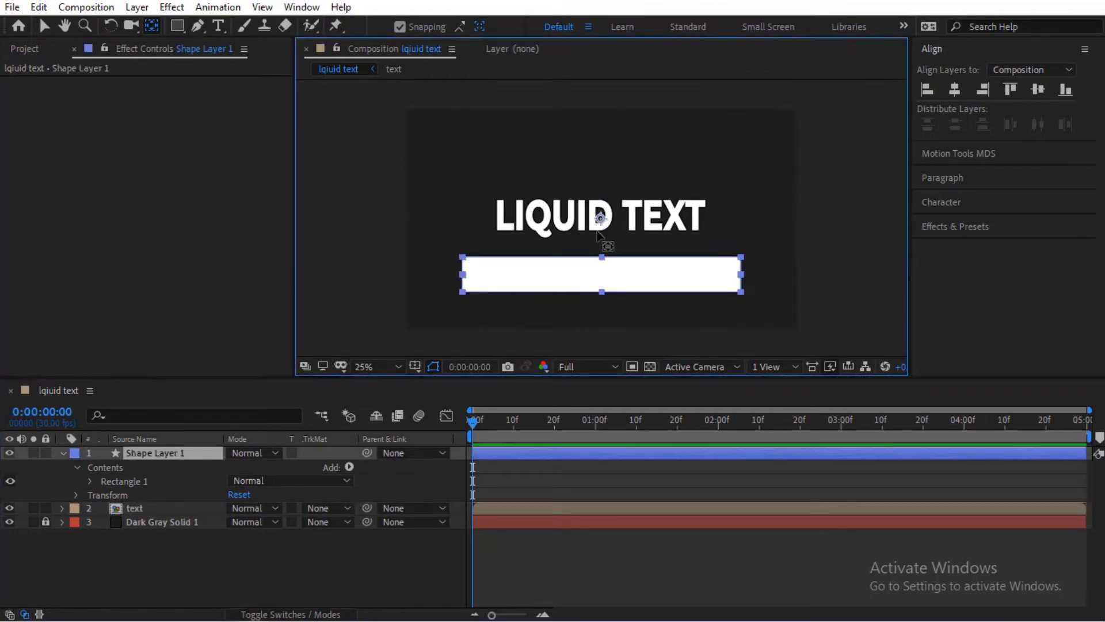
pyautogui.moveTo(597, 231); pyautogui.dragTo(601, 275)
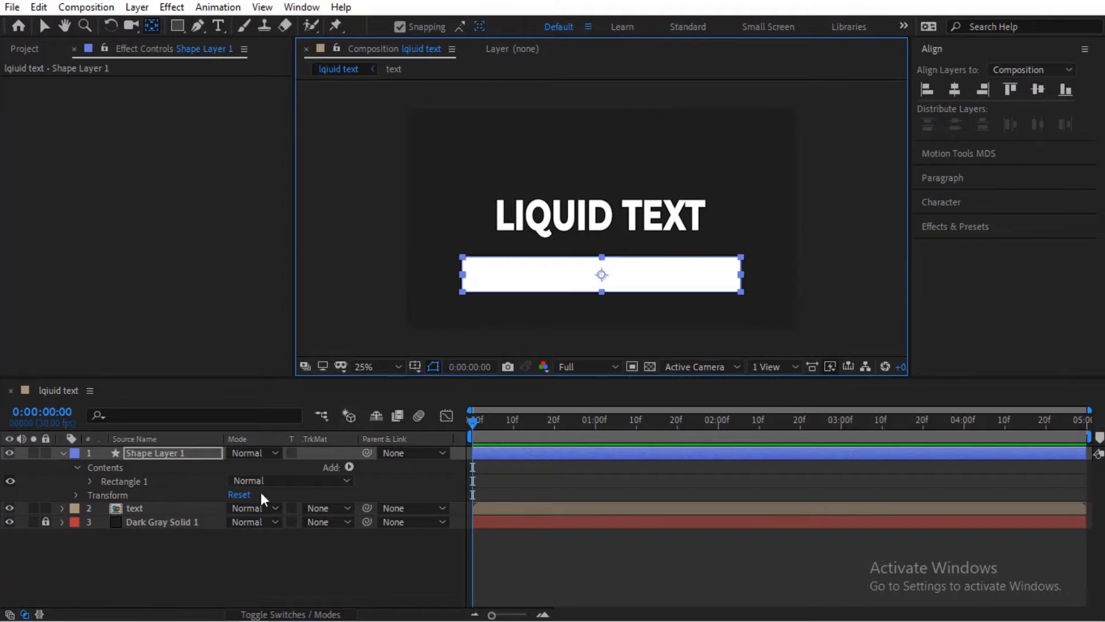
pyautogui.click(254, 536)
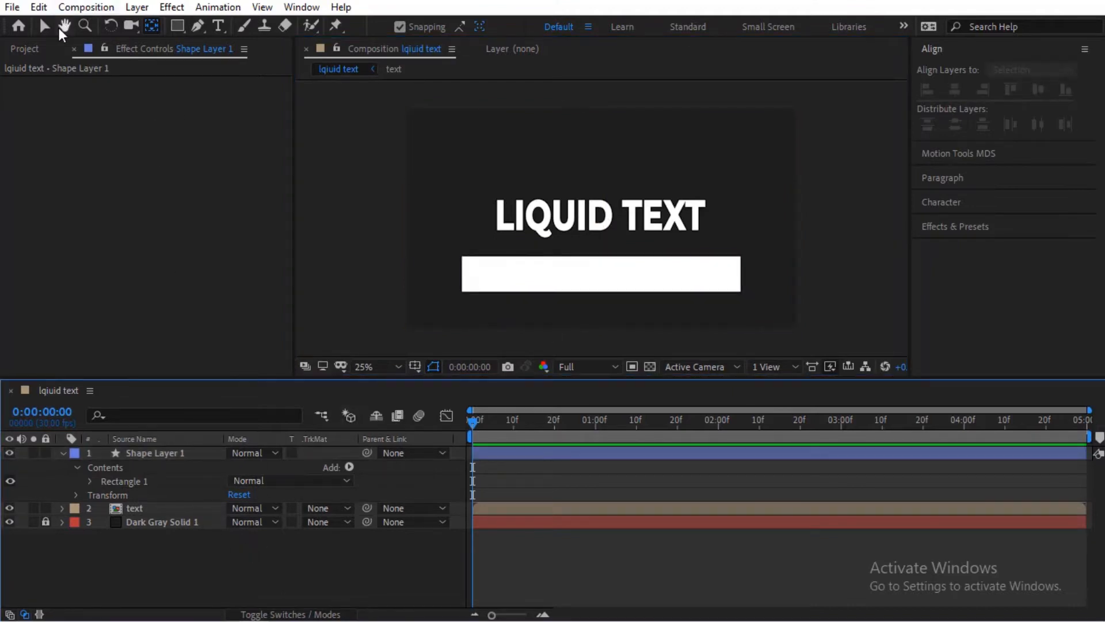
# Enable Position keyframing on the shape layer at 0:00:00:00 and lower the rectangle to 960, 967.
pyautogui.click(46, 26)
pyautogui.click(168, 455)
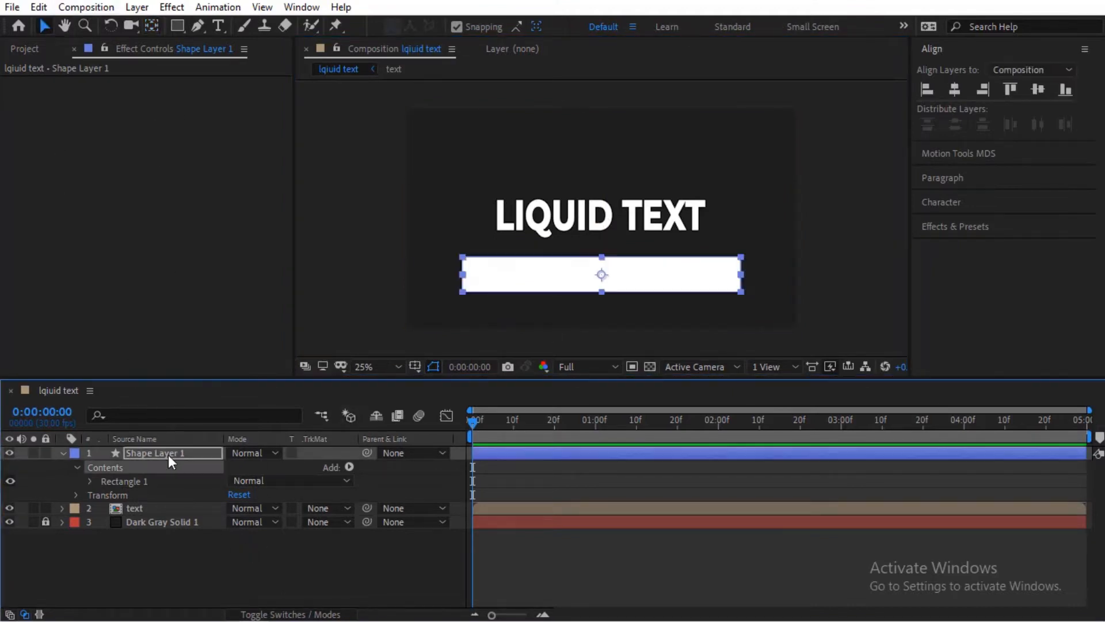
pyautogui.click(62, 454)
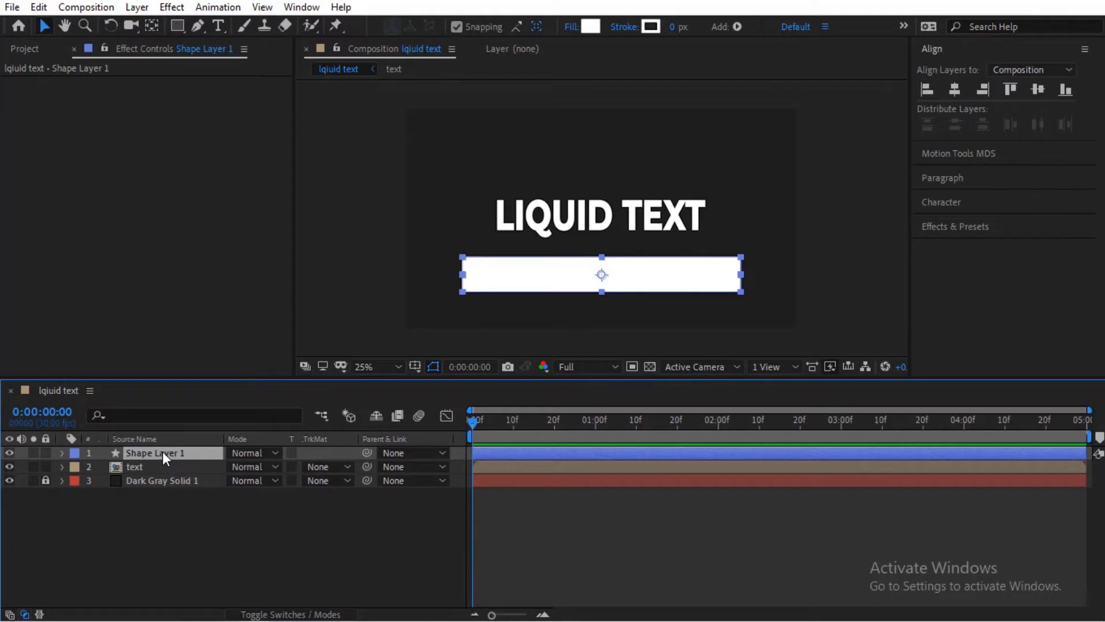
pyautogui.press('p')
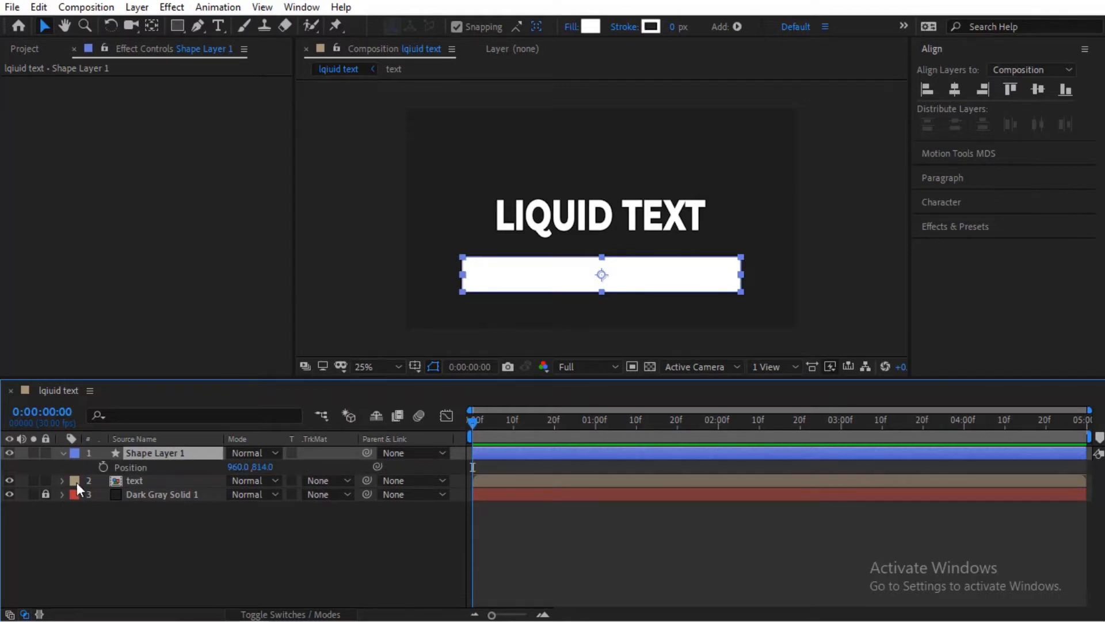
pyautogui.click(103, 467)
pyautogui.moveTo(262, 466); pyautogui.dragTo(403, 466)
# Add a Position keyframe at 0:00:01:10 that raises the rectangle over the text to 960, 505.
pyautogui.moveTo(515, 423); pyautogui.dragTo(637, 420)
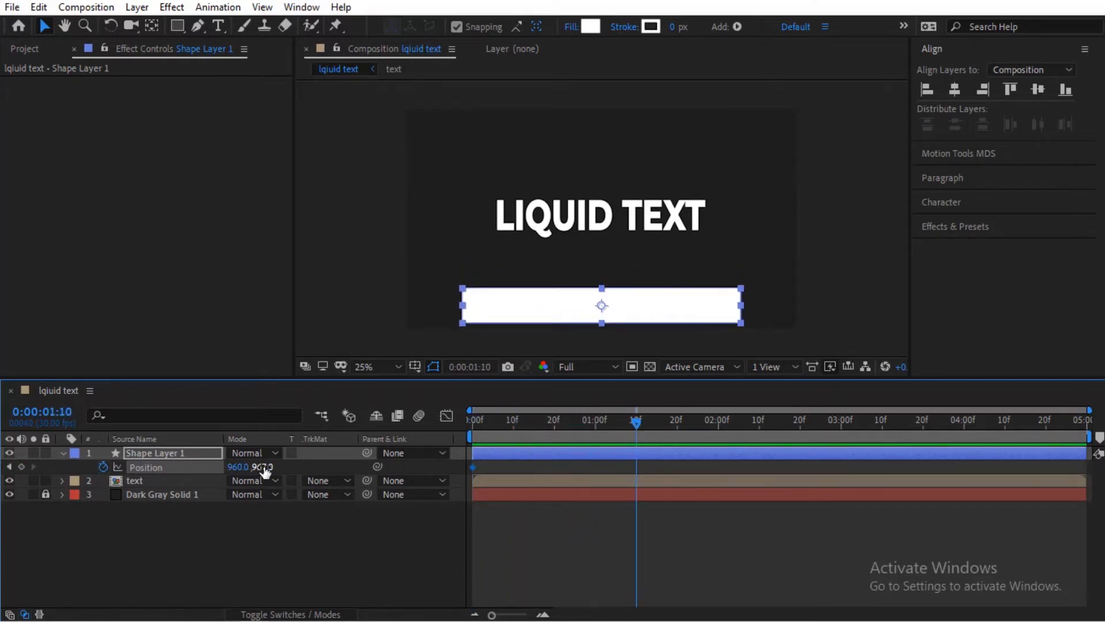
pyautogui.moveTo(265, 466); pyautogui.dragTo(3, 440)
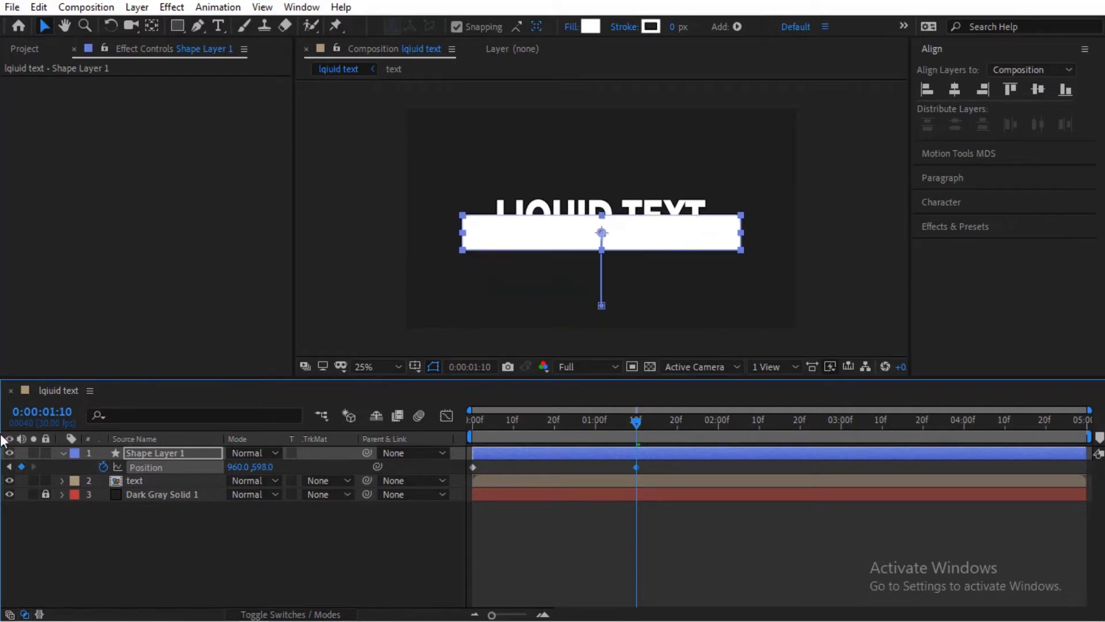
pyautogui.moveTo(264, 467); pyautogui.dragTo(189, 468)
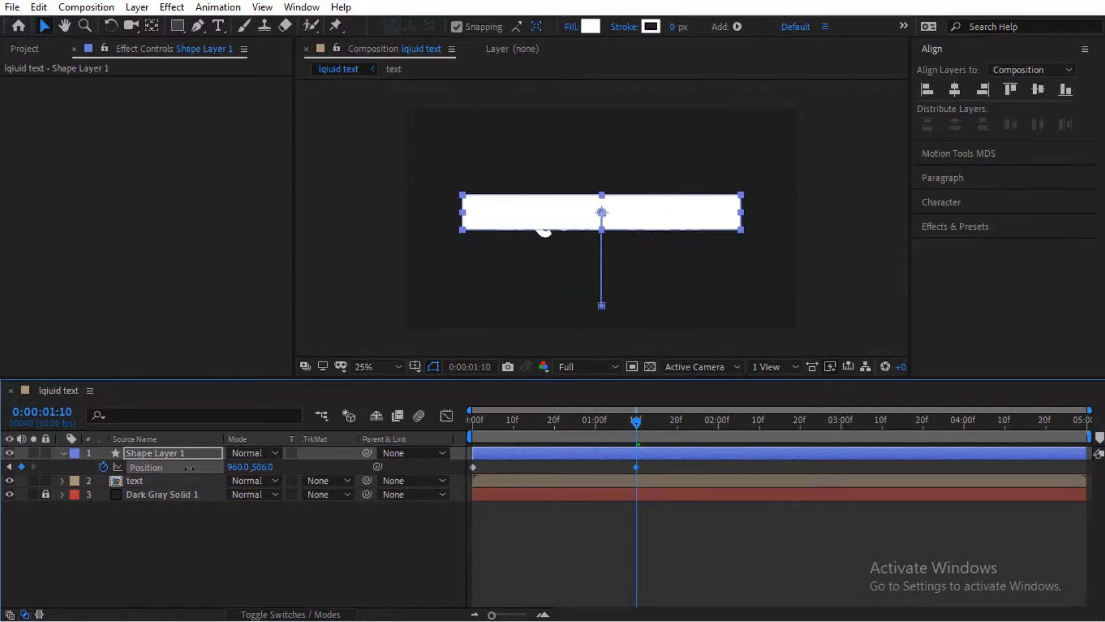
# Apply Easy Ease to both Position keyframes of the shape layer and preview the motion from the start.
pyautogui.press('Home')
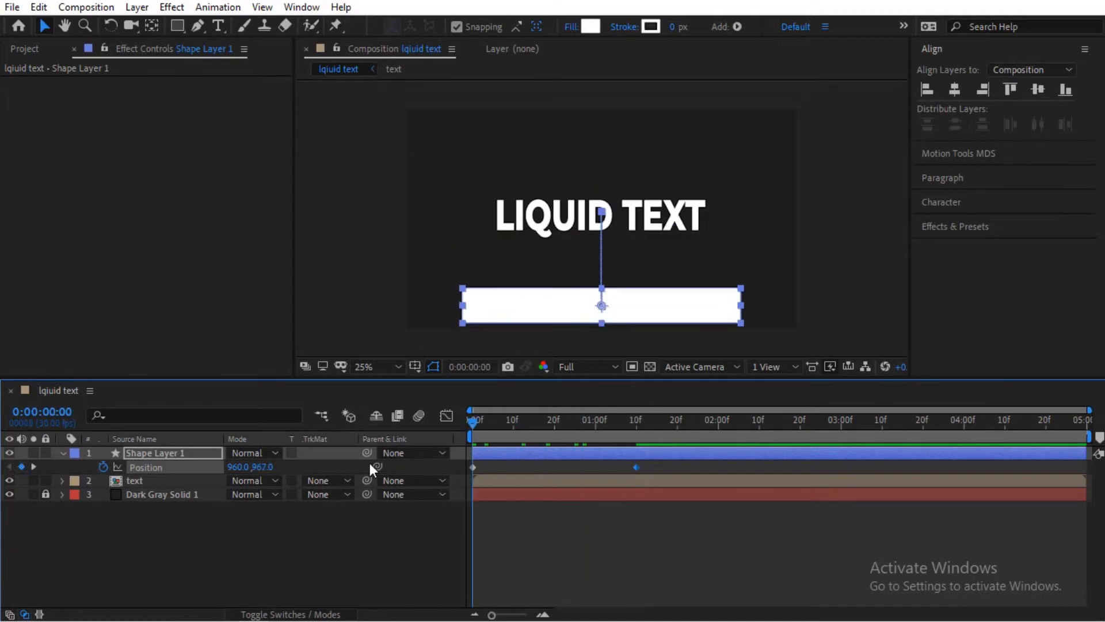
pyautogui.moveTo(671, 461); pyautogui.dragTo(440, 483)
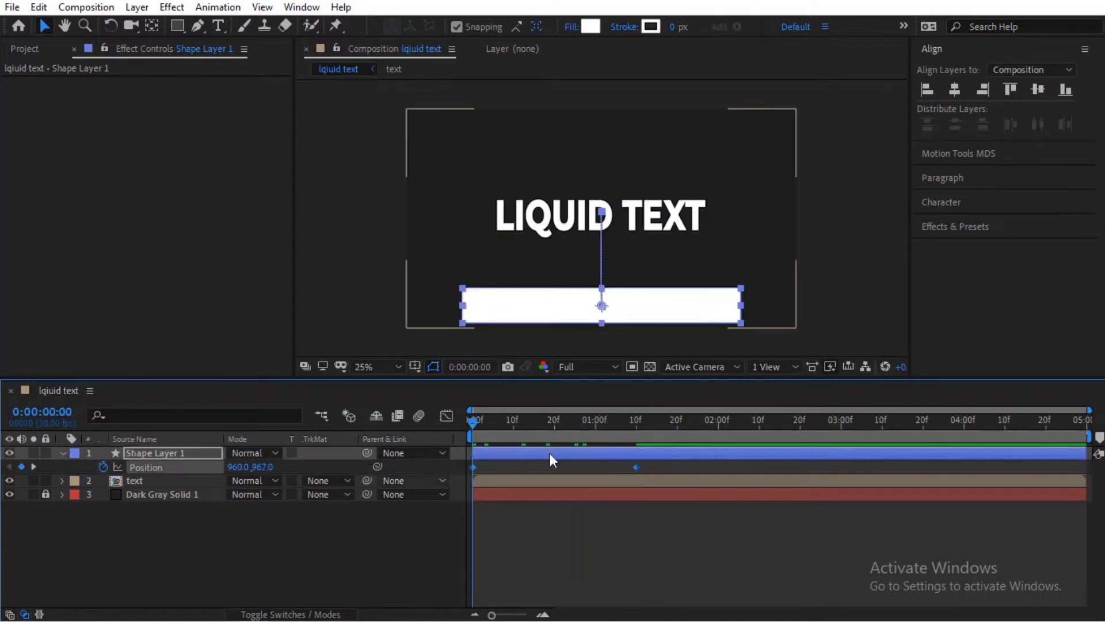
pyautogui.rightClick(637, 467)
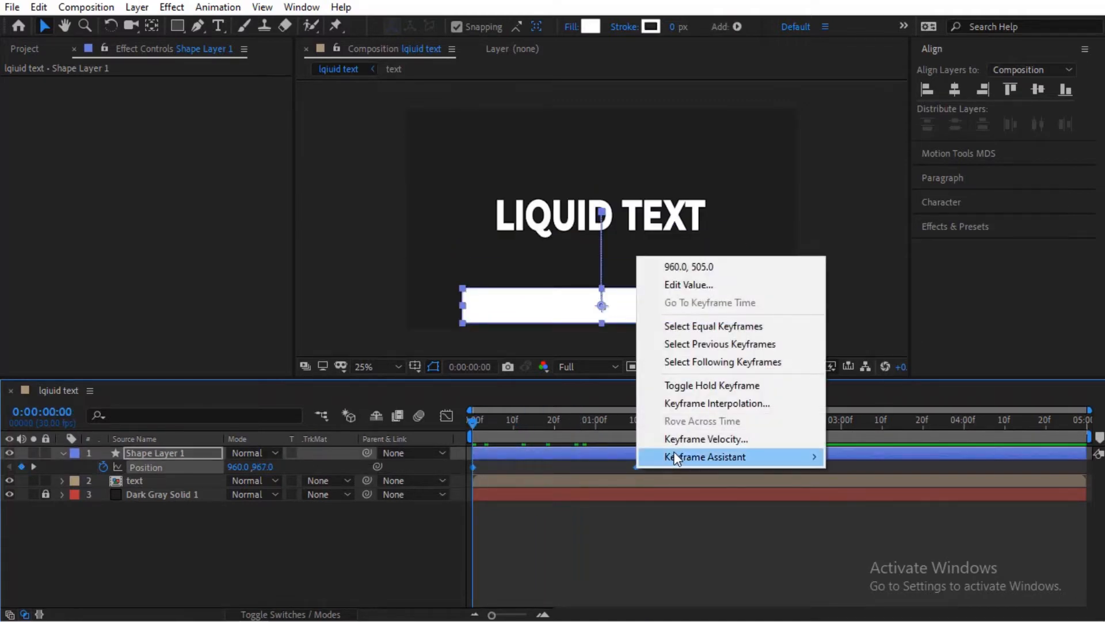
pyautogui.moveTo(675, 458)
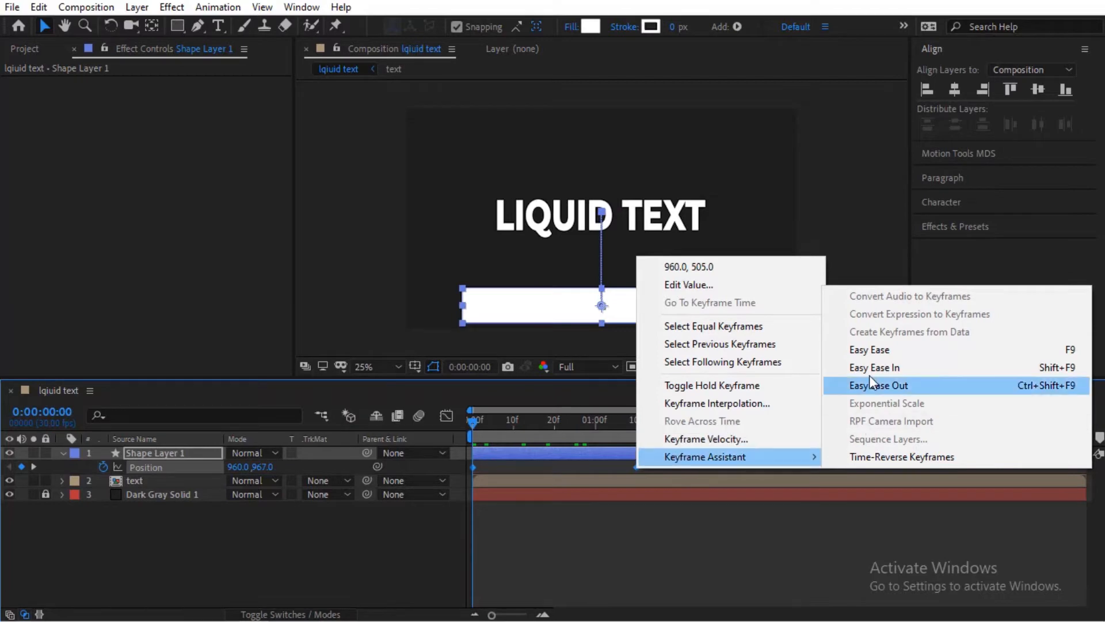
pyautogui.click(870, 350)
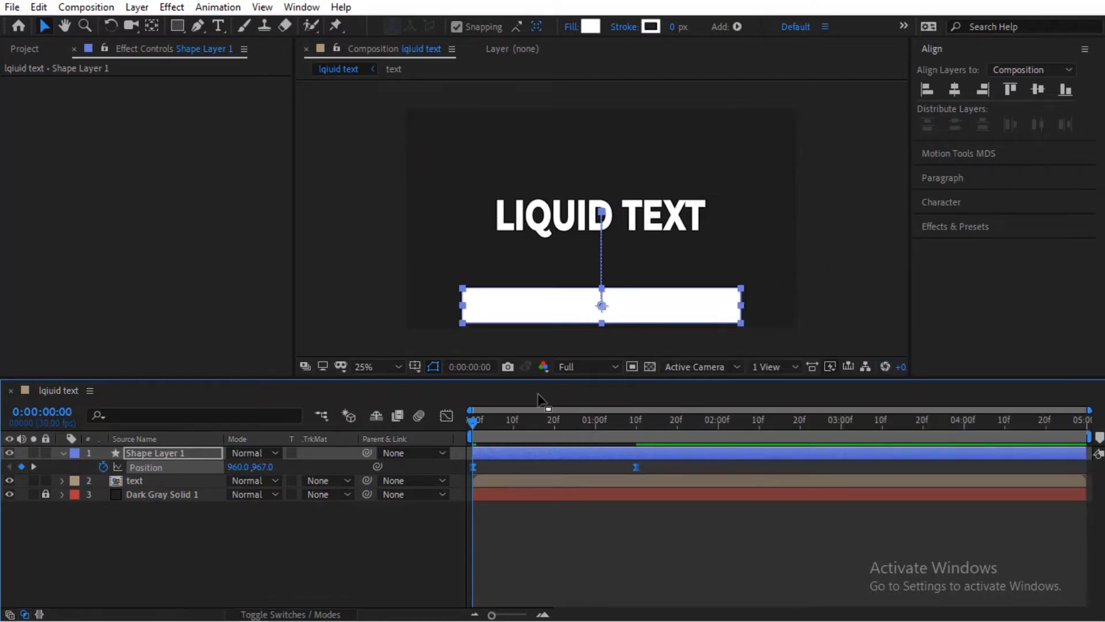
pyautogui.moveTo(500, 423); pyautogui.dragTo(403, 462)
pyautogui.press('space')
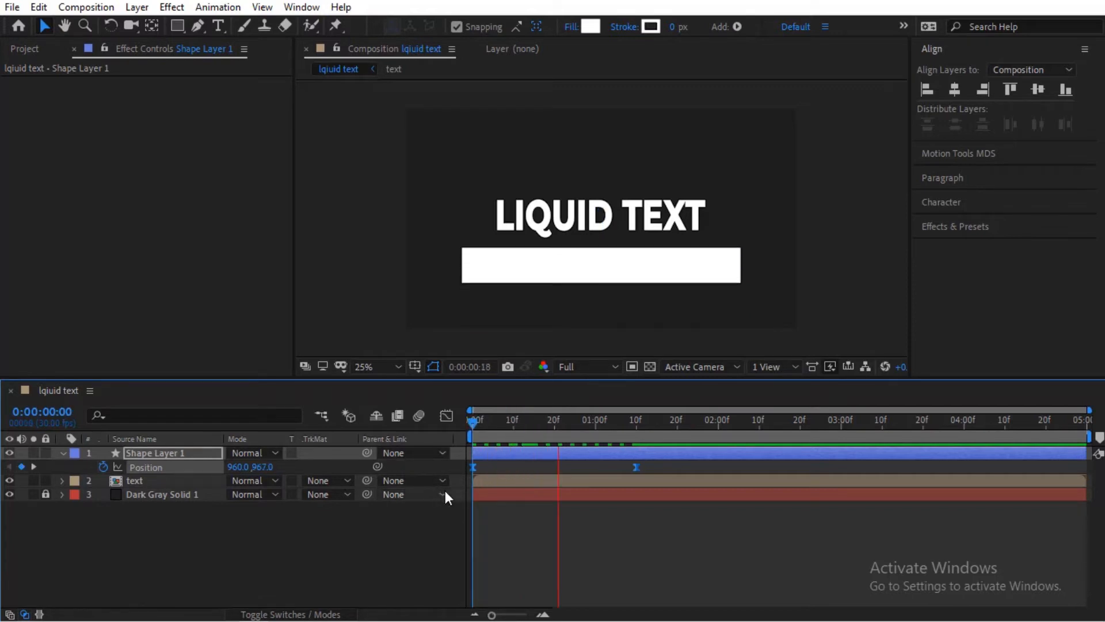
pyautogui.press('space')
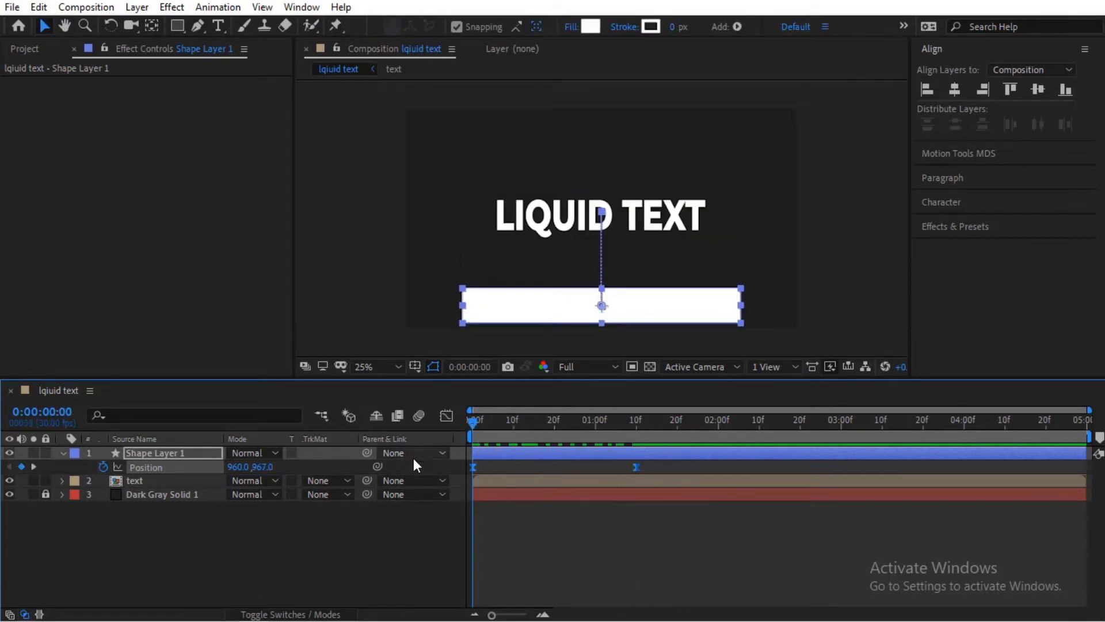
# Apply the Turbulent Displace effect to Shape Layer 1 and set its Displacement to Twist.
pyautogui.click(941, 227)
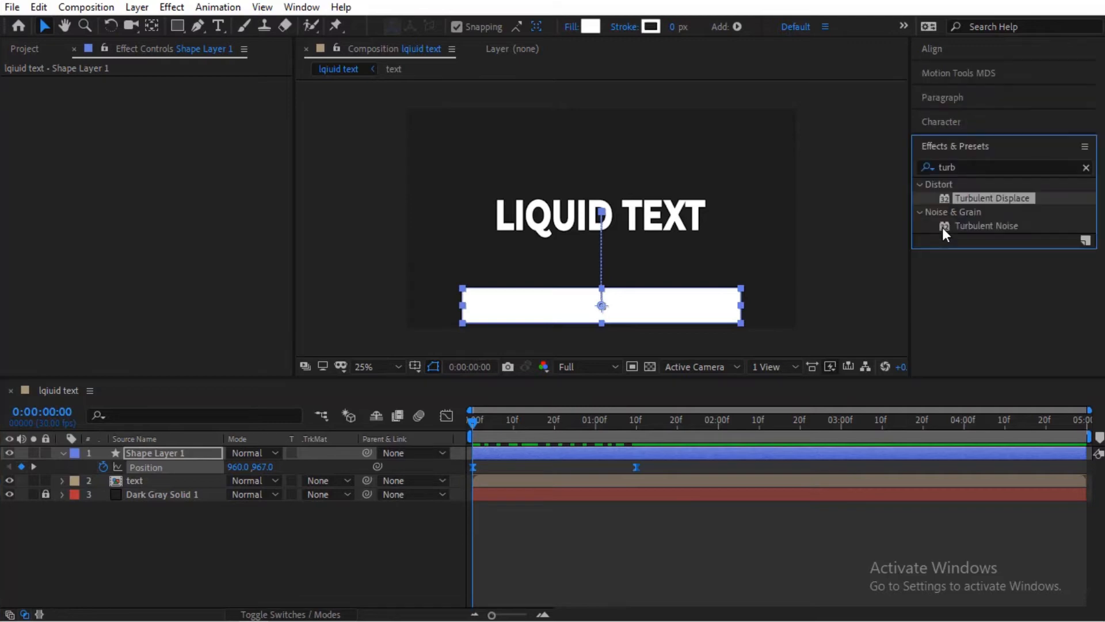
pyautogui.click(962, 168)
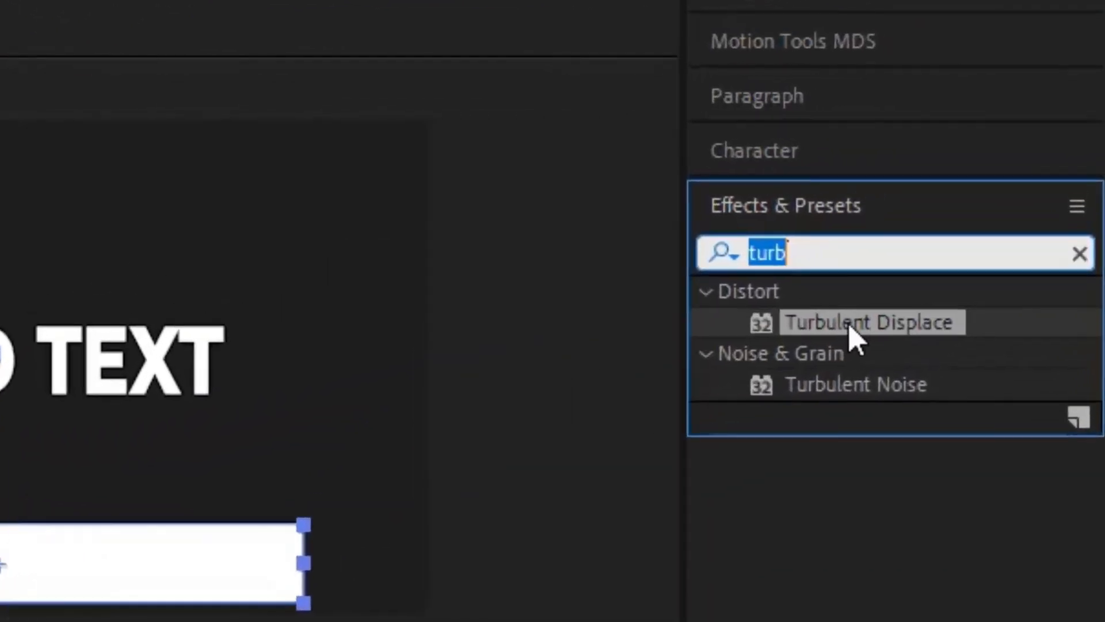
pyautogui.moveTo(881, 316)
pyautogui.mouseDown()
pyautogui.moveTo(964, 226)
pyautogui.moveTo(913, 267)
pyautogui.moveTo(180, 453)
pyautogui.mouseUp()
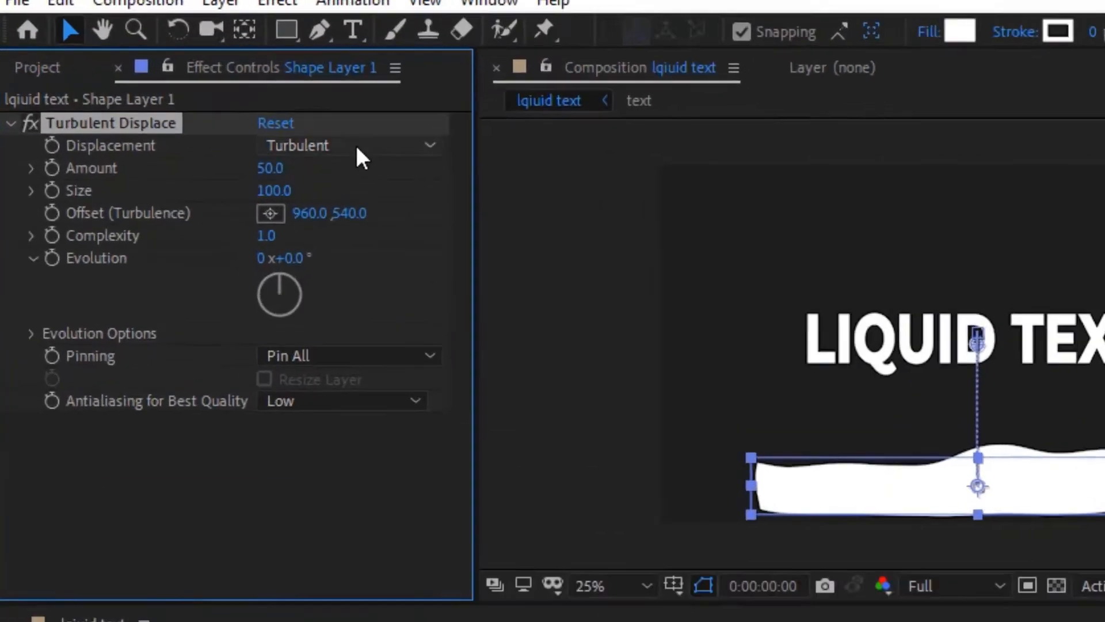
pyautogui.click(219, 98)
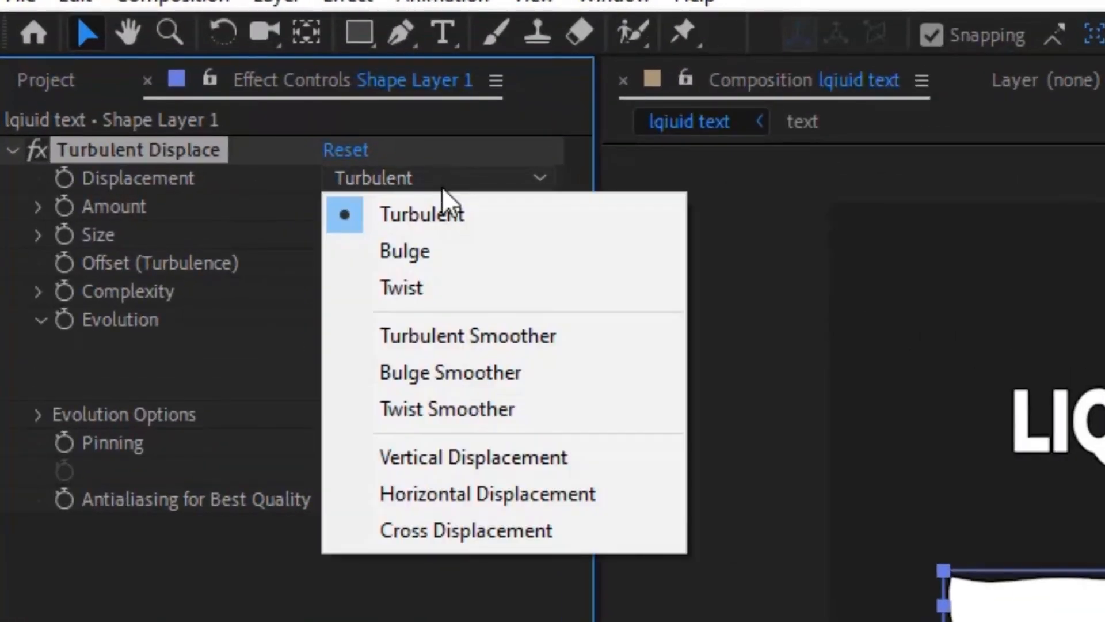
pyautogui.click(466, 290)
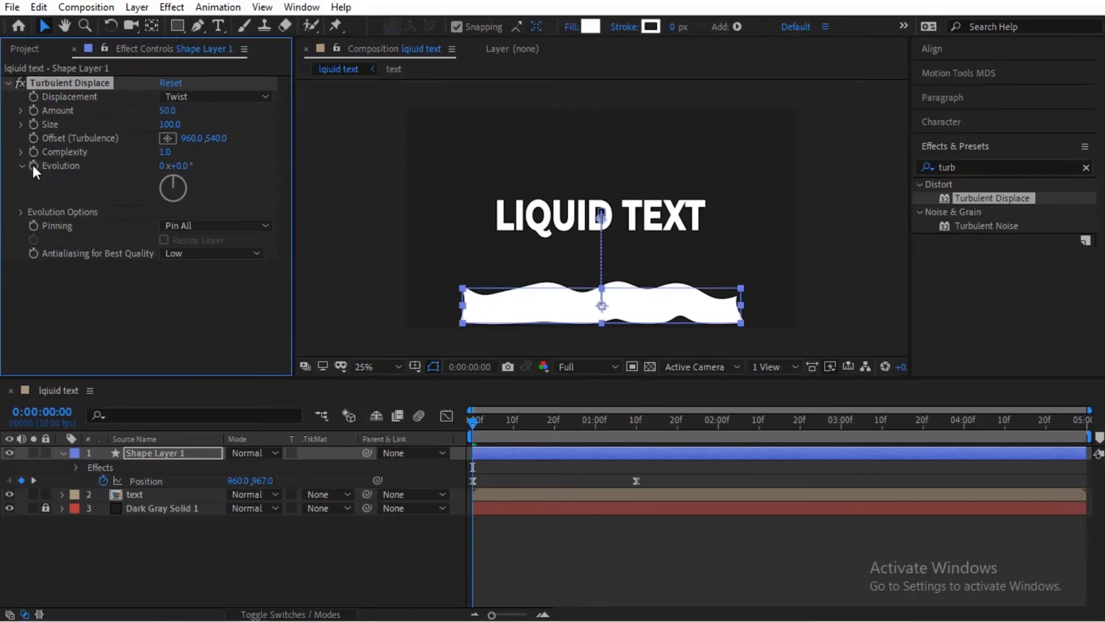
# Add the expression time*200 to Turbulent Displace's Evolution, preview the waves, and collapse the shape layer's properties.
pyautogui.keyDown('alt'); pyautogui.click(32, 164); pyautogui.keyUp('alt')
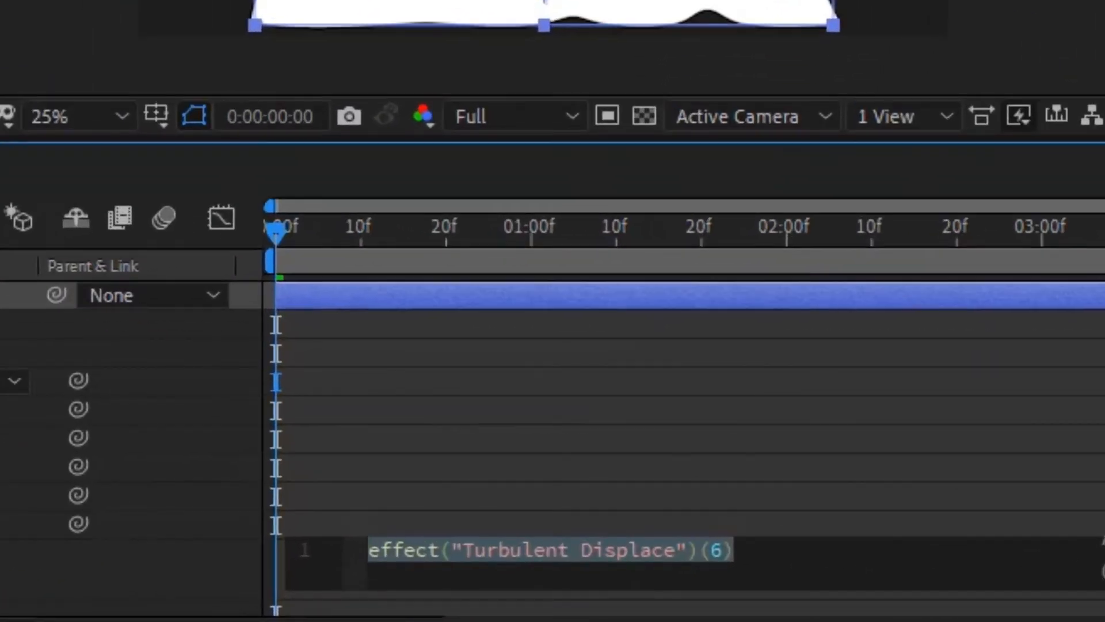
pyautogui.write('time')
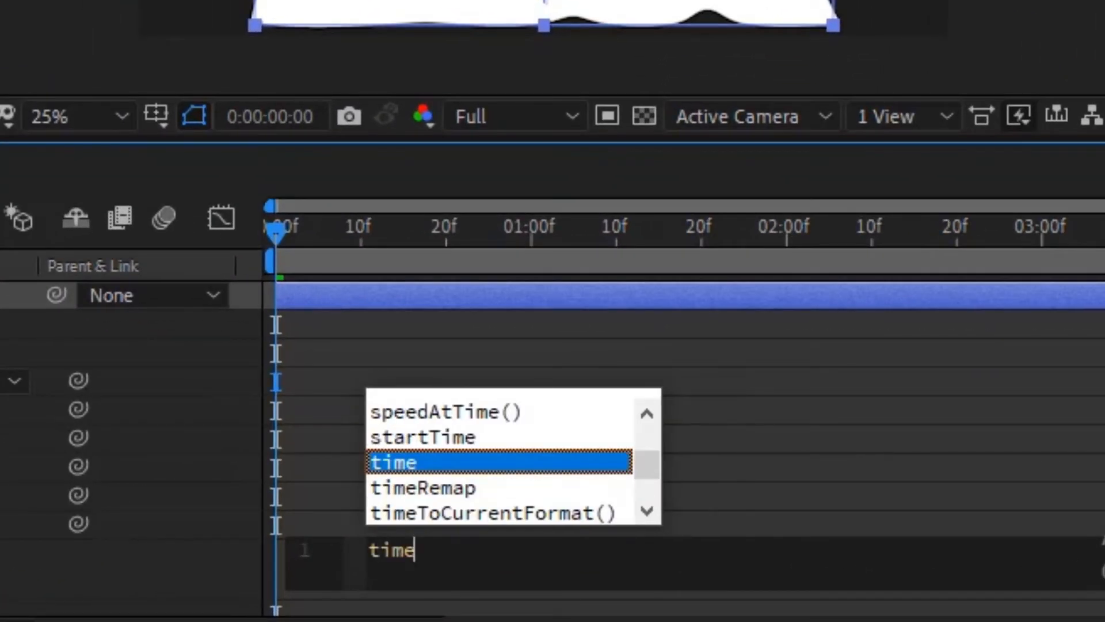
pyautogui.write('*200')
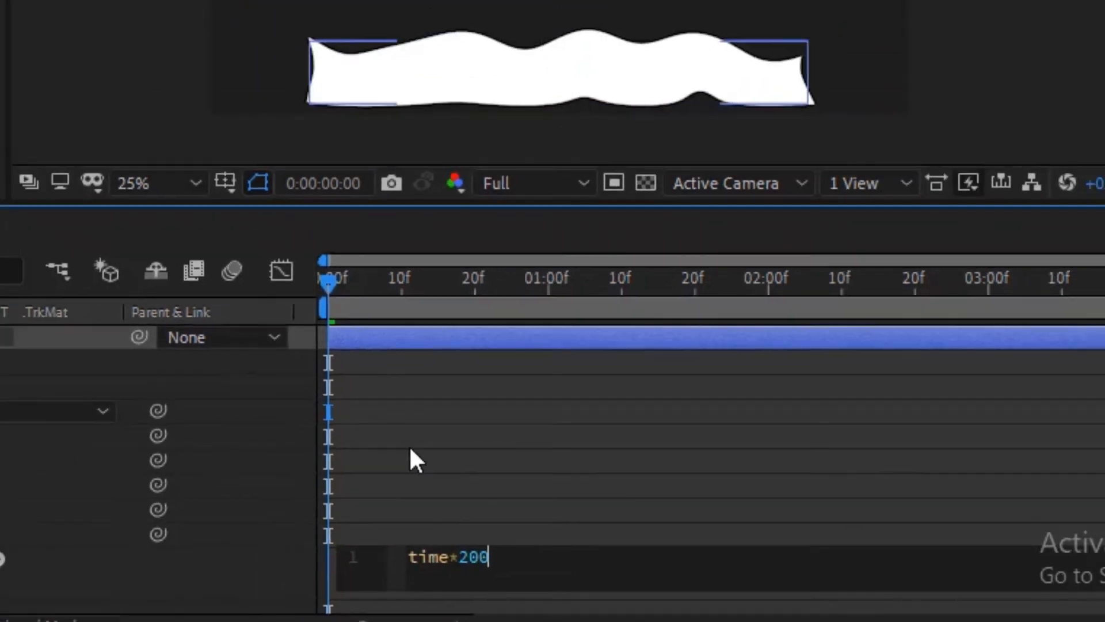
pyautogui.click(373, 427)
pyautogui.moveTo(303, 233); pyautogui.dragTo(159, 251)
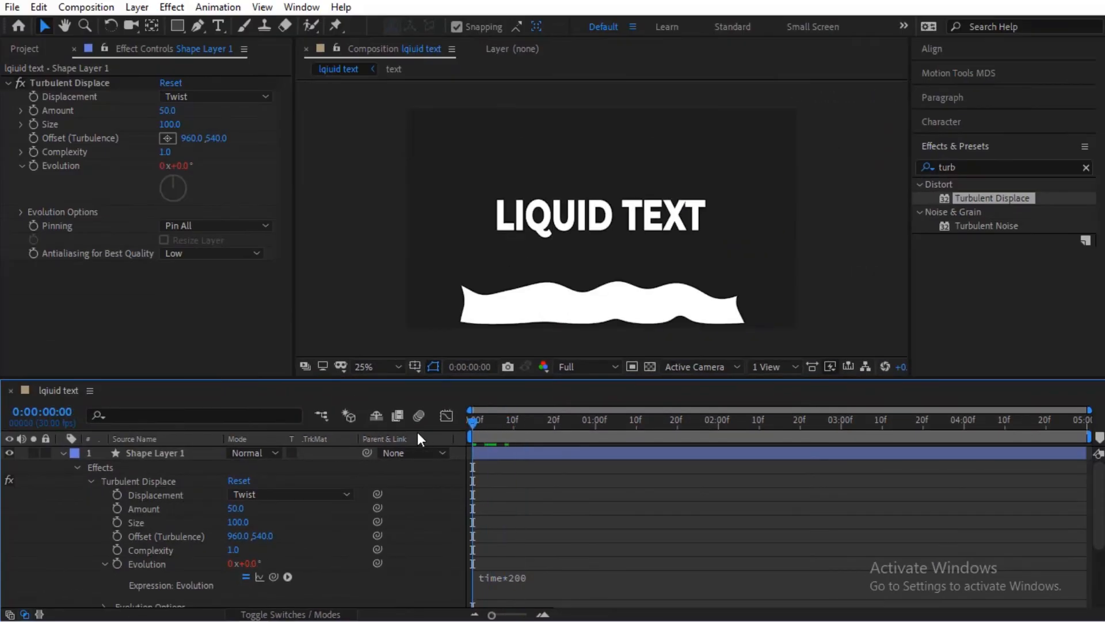
pyautogui.press('space')
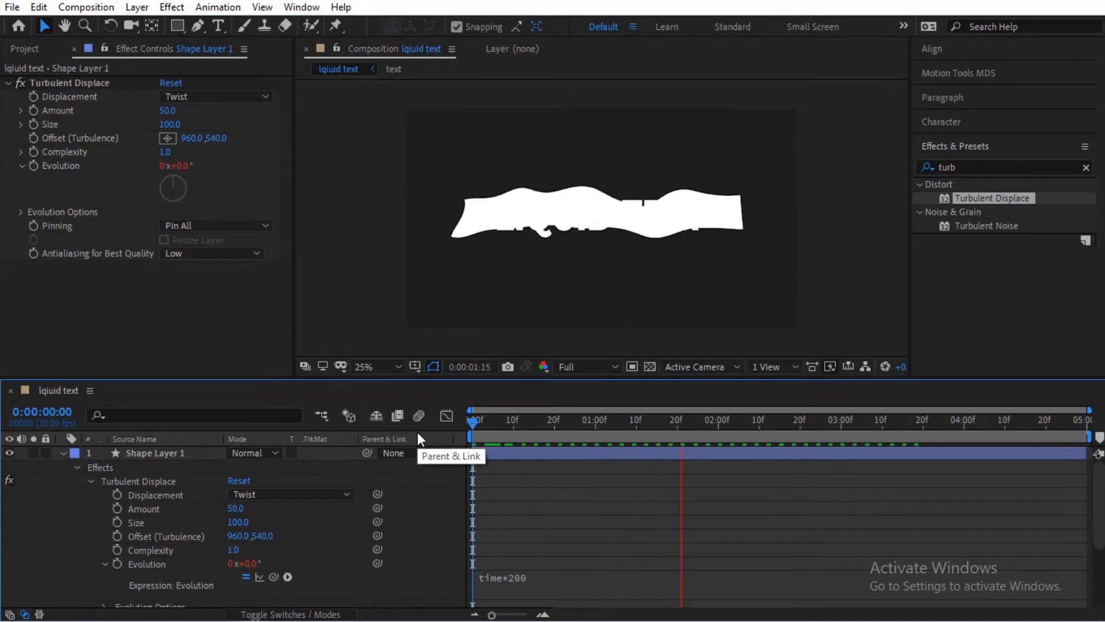
pyautogui.moveTo(598, 420); pyautogui.dragTo(424, 417)
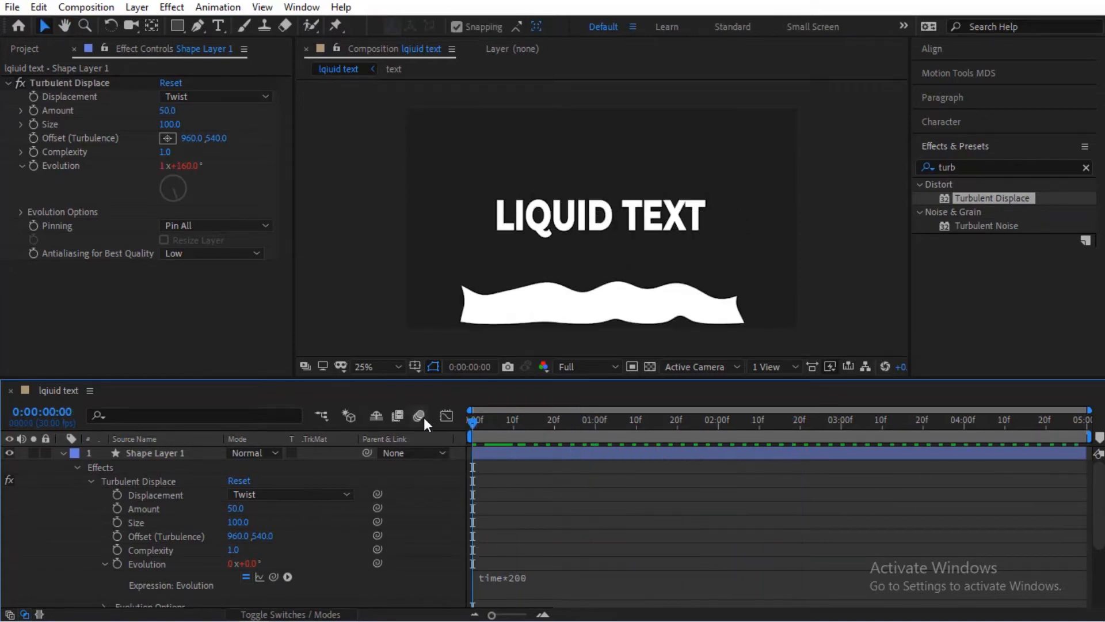
pyautogui.click(64, 453)
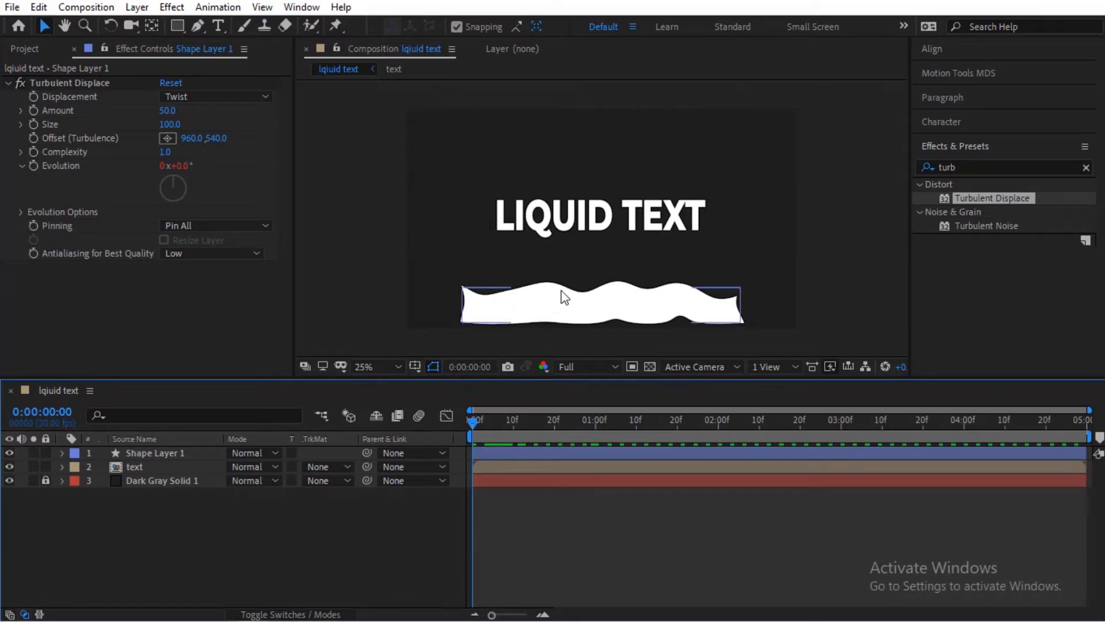
pyautogui.moveTo(486, 429); pyautogui.dragTo(309, 425)
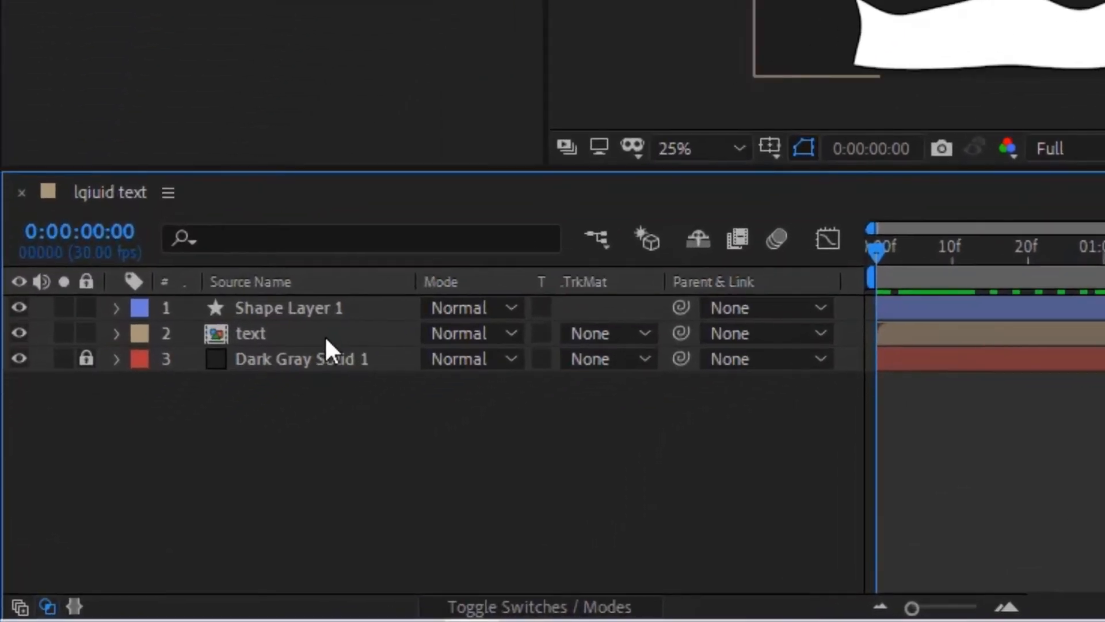
# Set the text layer's track matte to Alpha Matte "Shape Layer 1" and preview the liquid reveal.
pyautogui.click(242, 407)
pyautogui.click(447, 408)
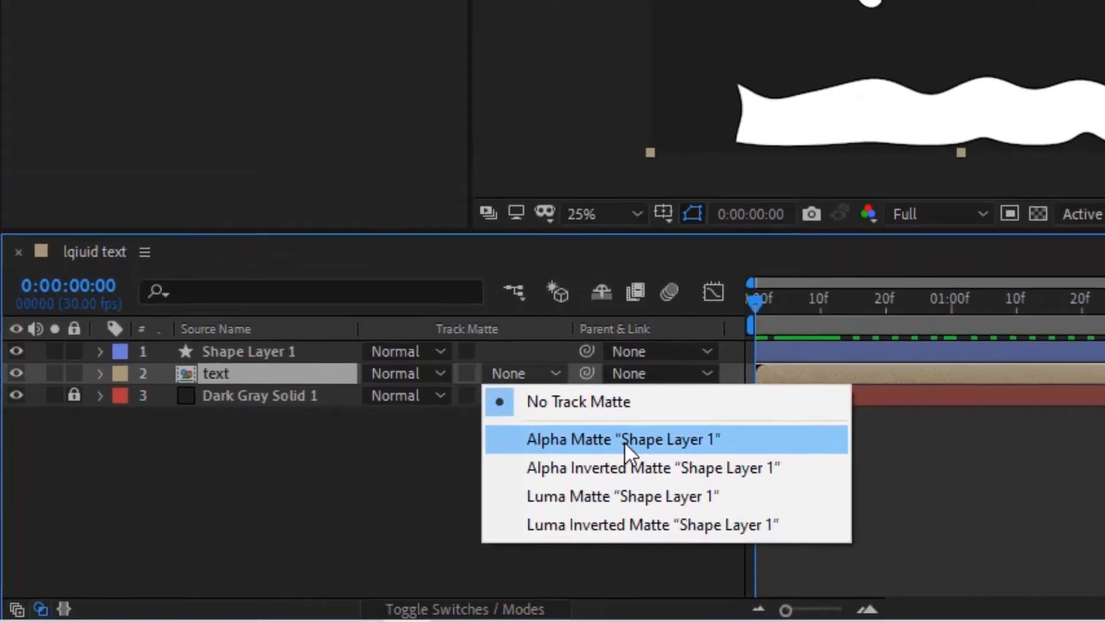
pyautogui.click(726, 414)
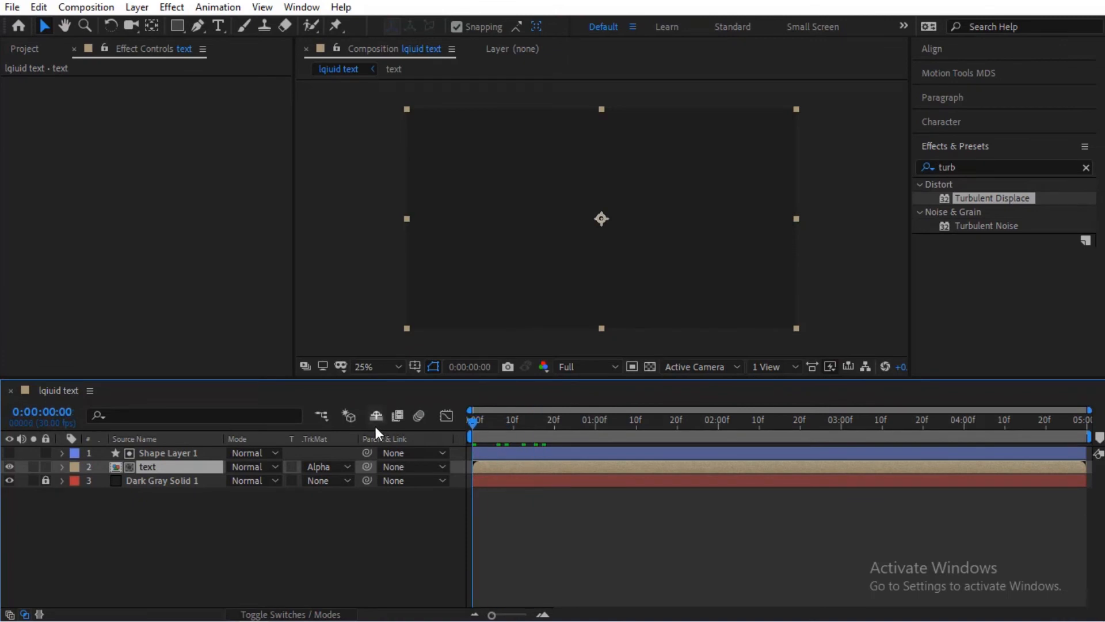
pyautogui.press('space')
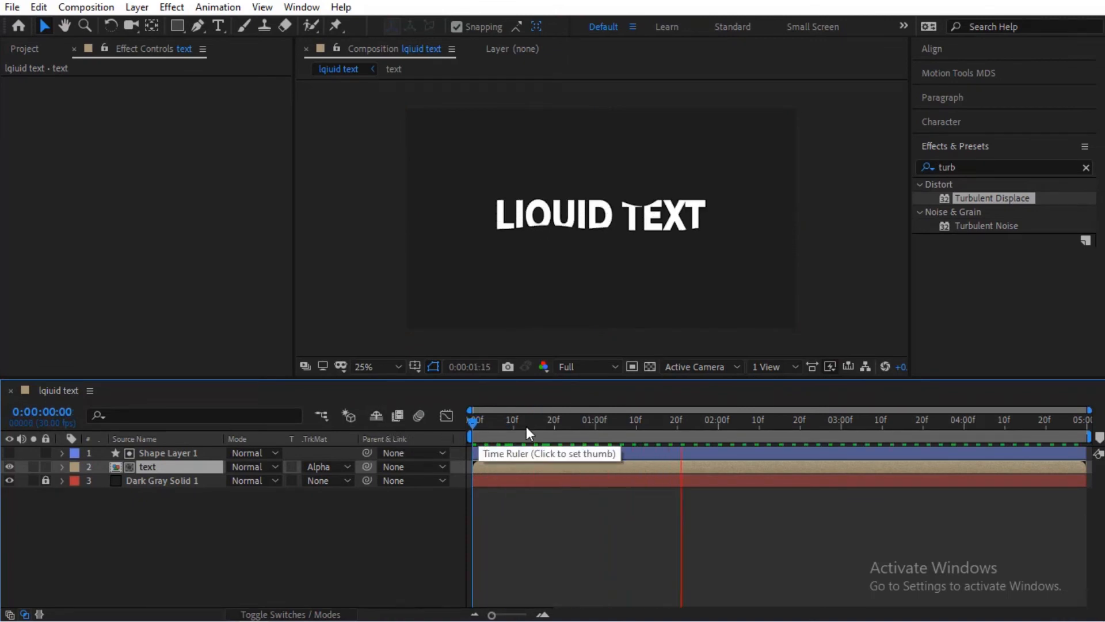
pyautogui.press('space')
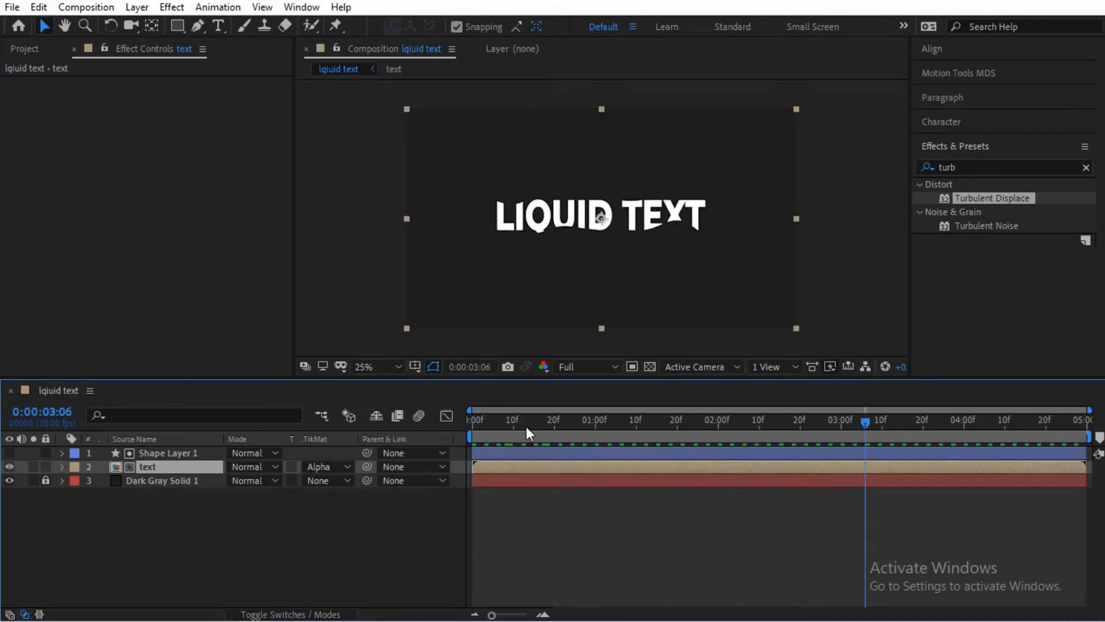
pyautogui.press('space')
pyautogui.moveTo(525, 426); pyautogui.dragTo(218, 482)
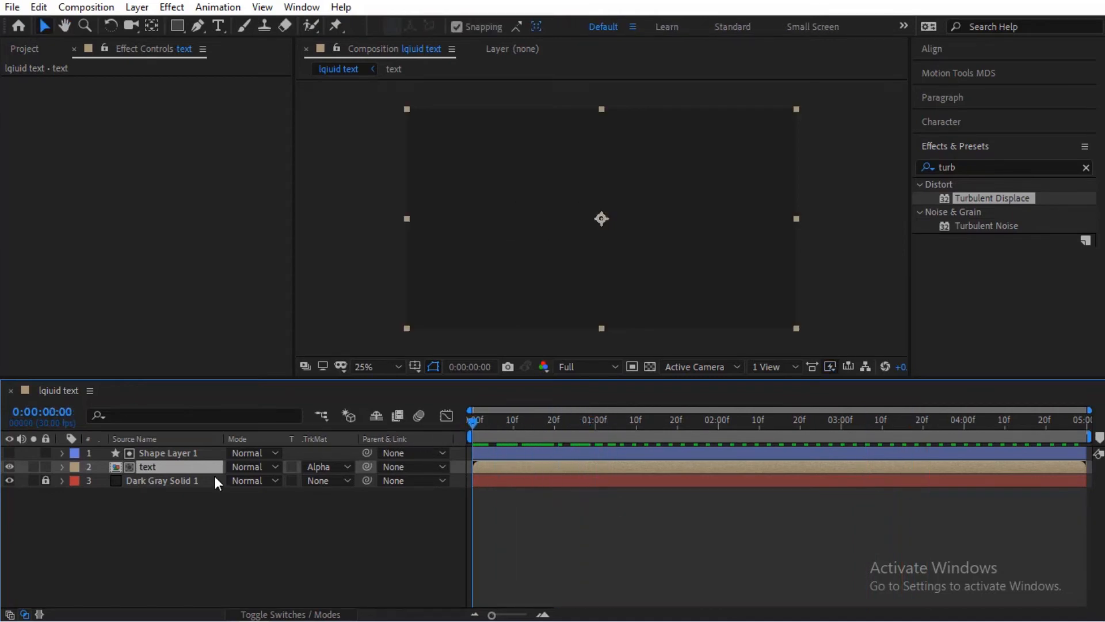
# Find the Fill effect in the effects library and apply it to the text layer.
pyautogui.click(180, 491)
pyautogui.click(173, 469)
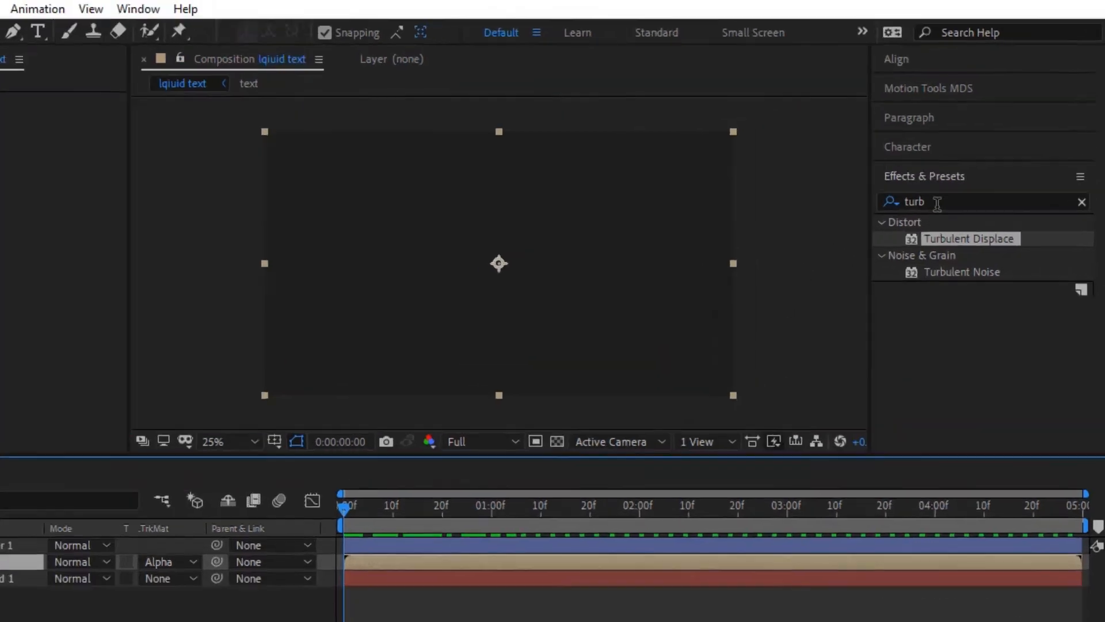
pyautogui.click(958, 167)
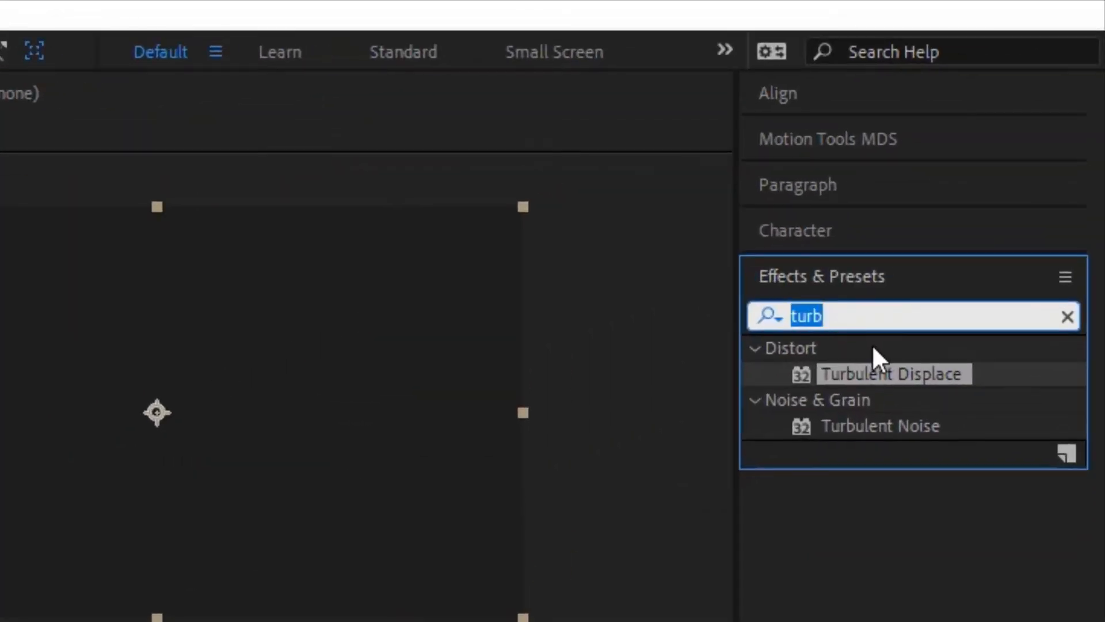
pyautogui.write('fill')
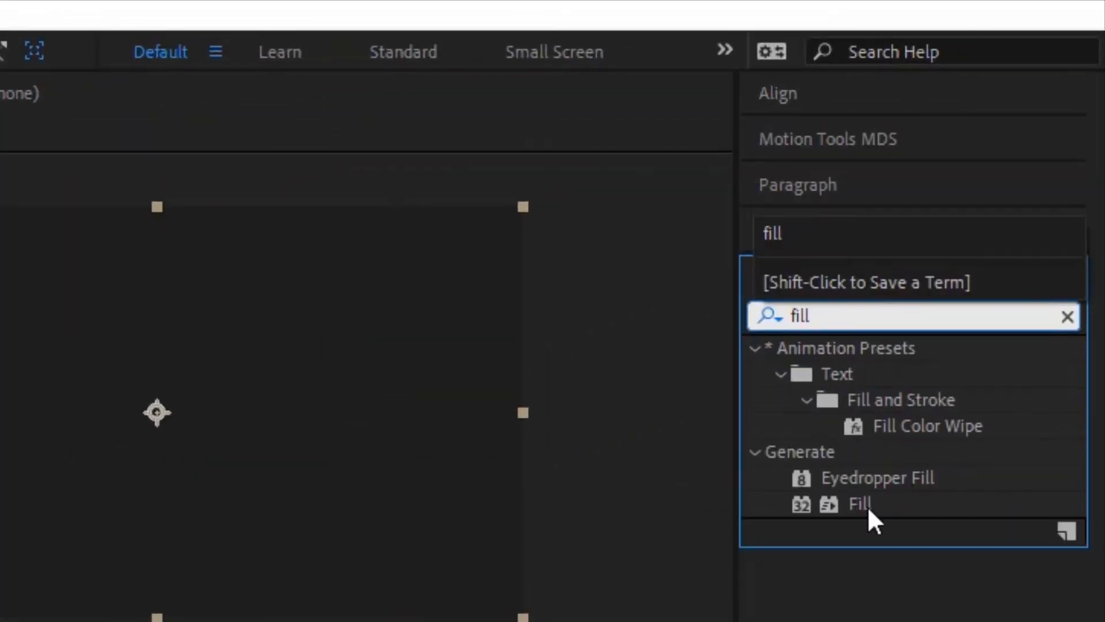
pyautogui.doubleClick(868, 506)
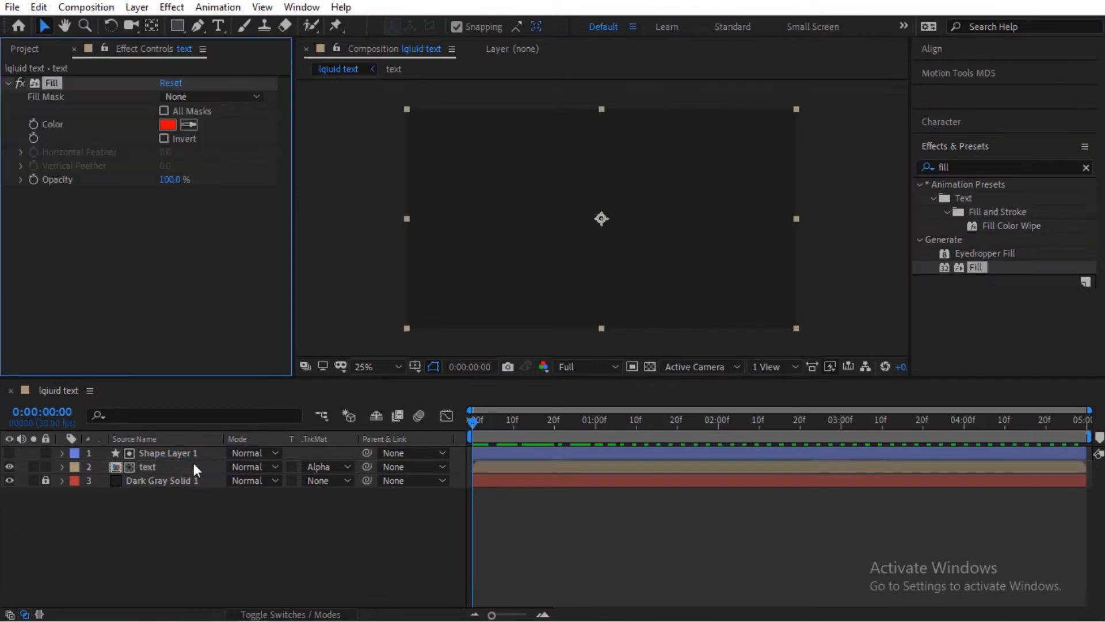
# Set the text layer's Fill color to cyan (0, 255, 255) and preview the liquid reveal.
pyautogui.click(194, 464)
pyautogui.moveTo(530, 434); pyautogui.dragTo(681, 426)
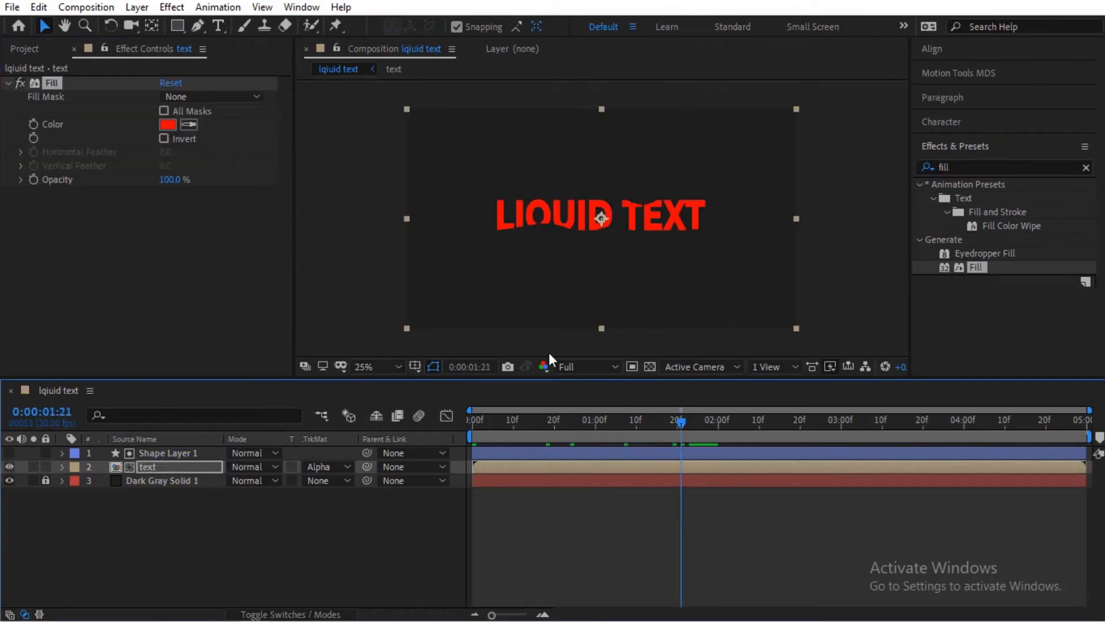
pyautogui.click(165, 124)
pyautogui.click(471, 245)
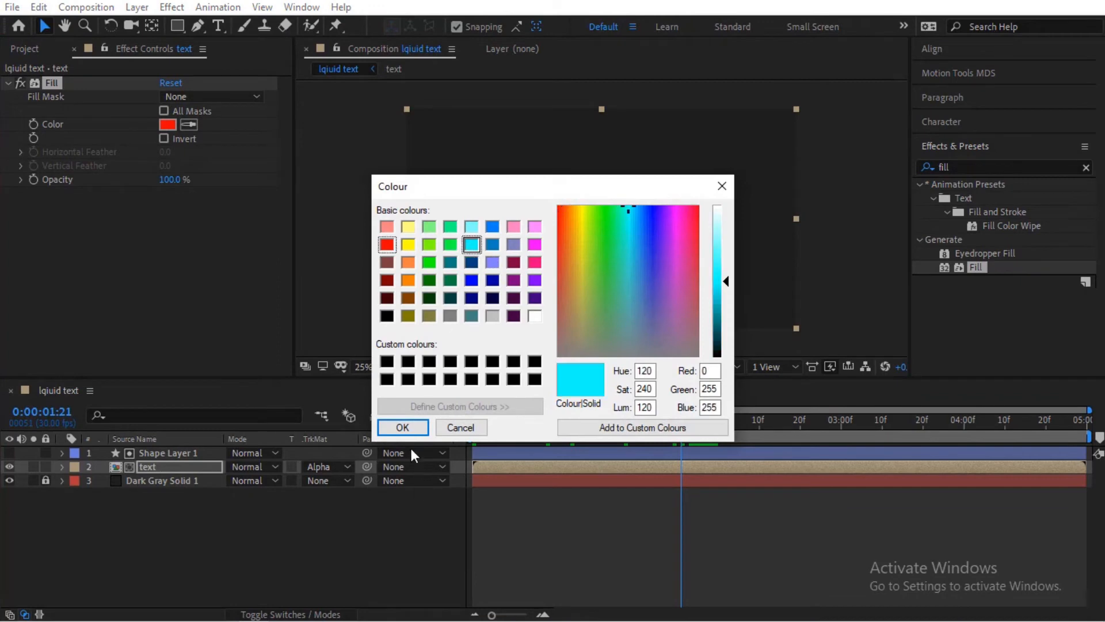
pyautogui.click(402, 426)
pyautogui.moveTo(658, 420); pyautogui.dragTo(412, 446)
pyautogui.press('space')
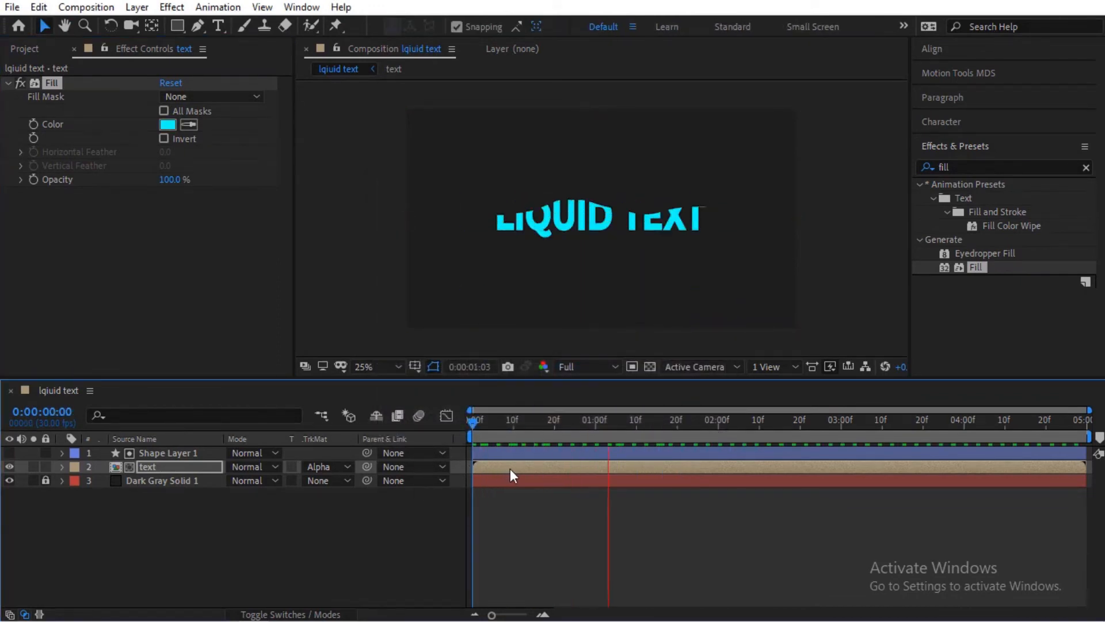
pyautogui.press('space')
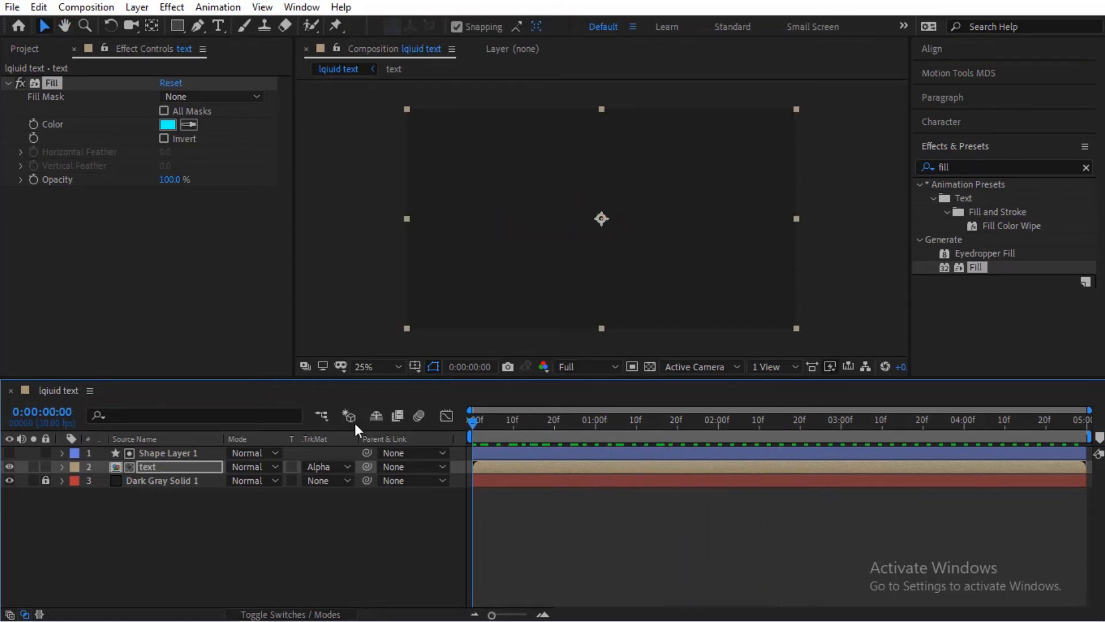
# Duplicate the text layer together with its matte, Shape Layer 1.
pyautogui.click(154, 497)
pyautogui.click(168, 467)
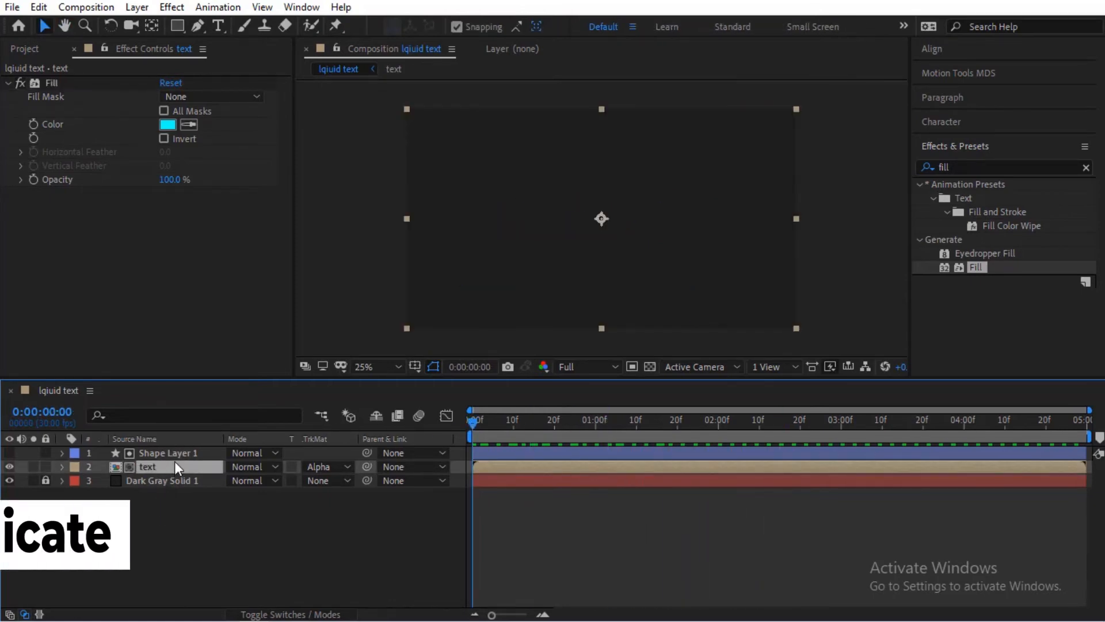
pyautogui.keyDown('shift'); pyautogui.click(178, 454); pyautogui.keyUp('shift')
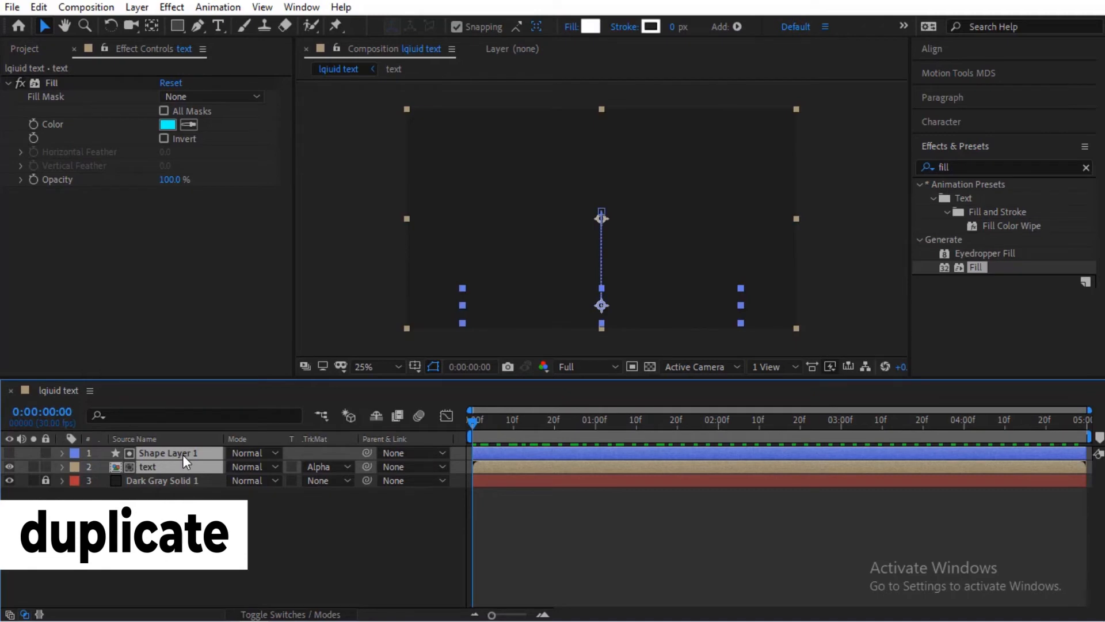
pyautogui.hotkey('ctrl', 'd')
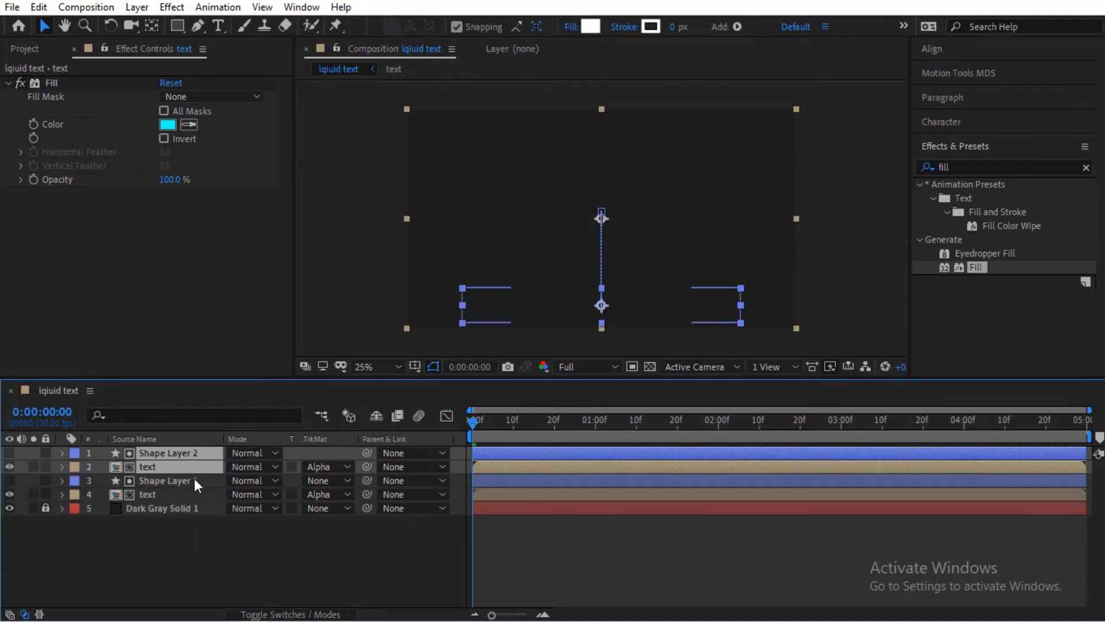
pyautogui.click(518, 548)
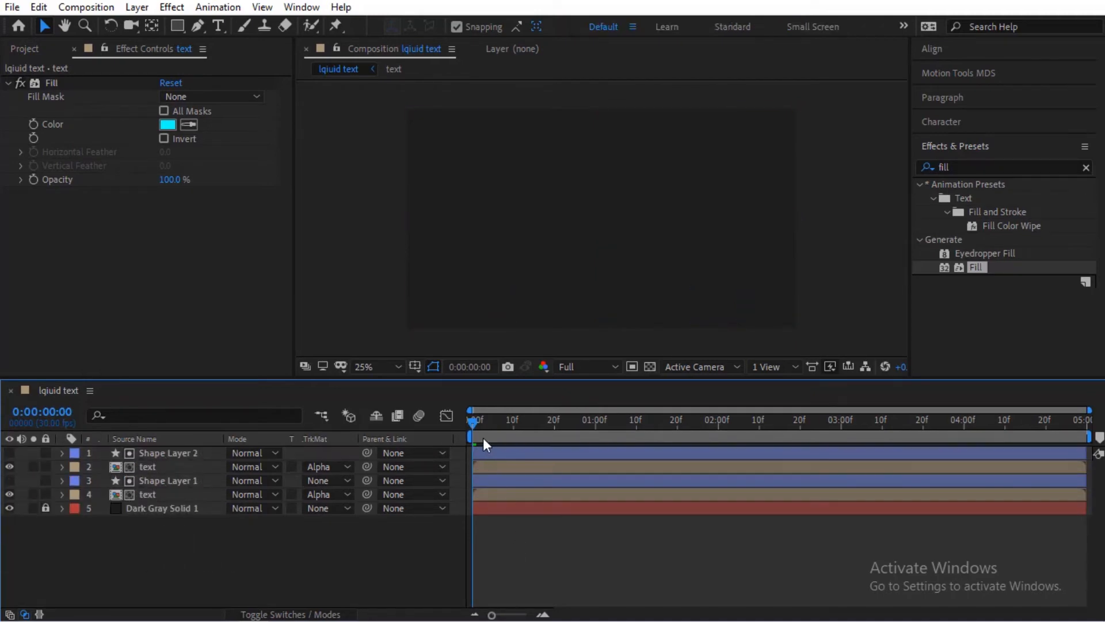
# Preview the animation and shift Shape Layer 2 so it starts about 4 frames into the composition.
pyautogui.press('space')
pyautogui.press('space')
pyautogui.moveTo(476, 452); pyautogui.dragTo(503, 453)
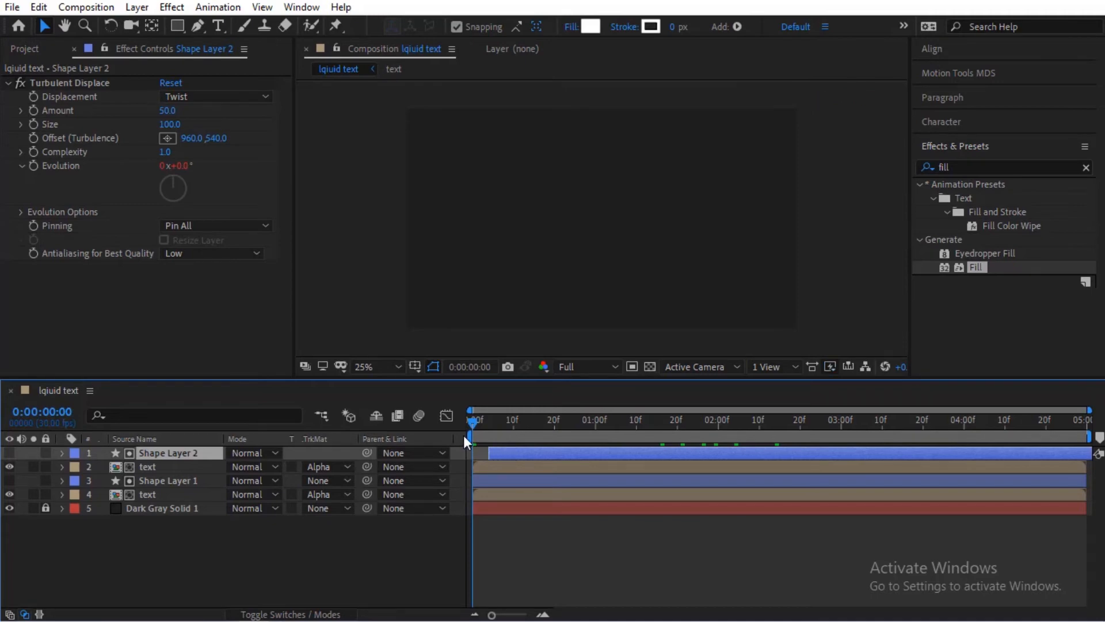
# Set the Fill color of the text layer under Shape Layer 2 to yellow (255, 255, 0) and preview the two-color reveal.
pyautogui.click(503, 465)
pyautogui.click(168, 125)
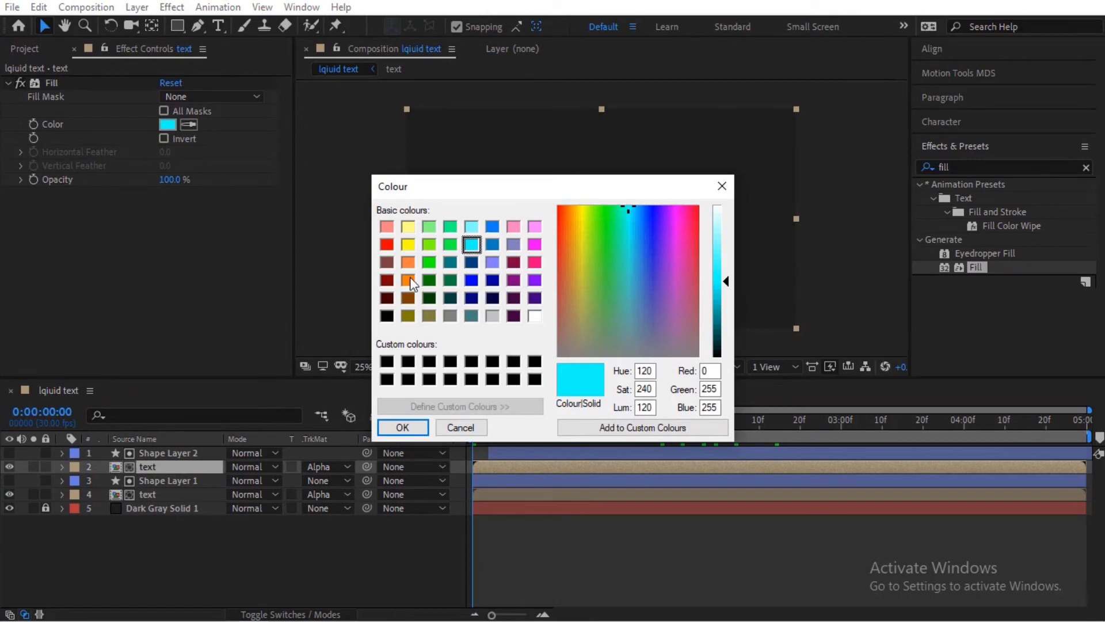
pyautogui.click(409, 247)
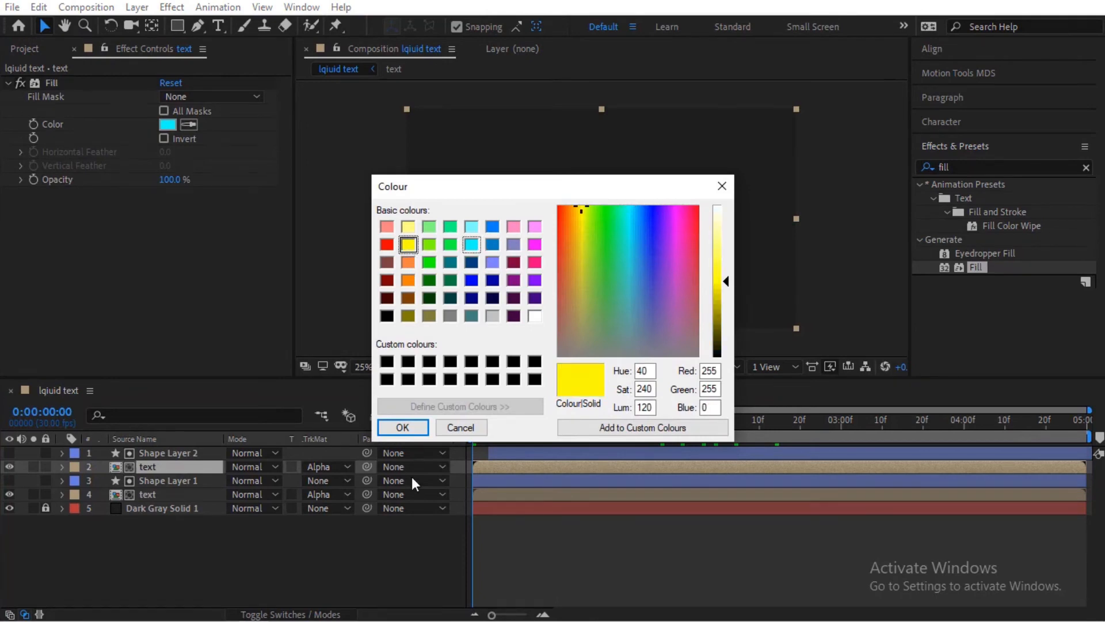
pyautogui.click(408, 280)
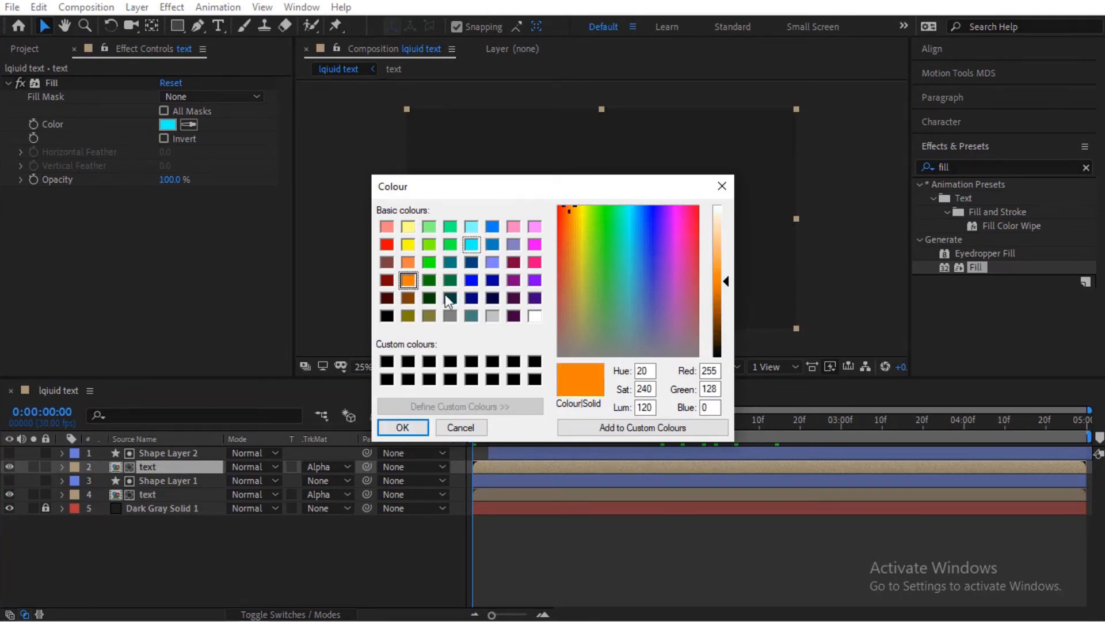
pyautogui.click(717, 270)
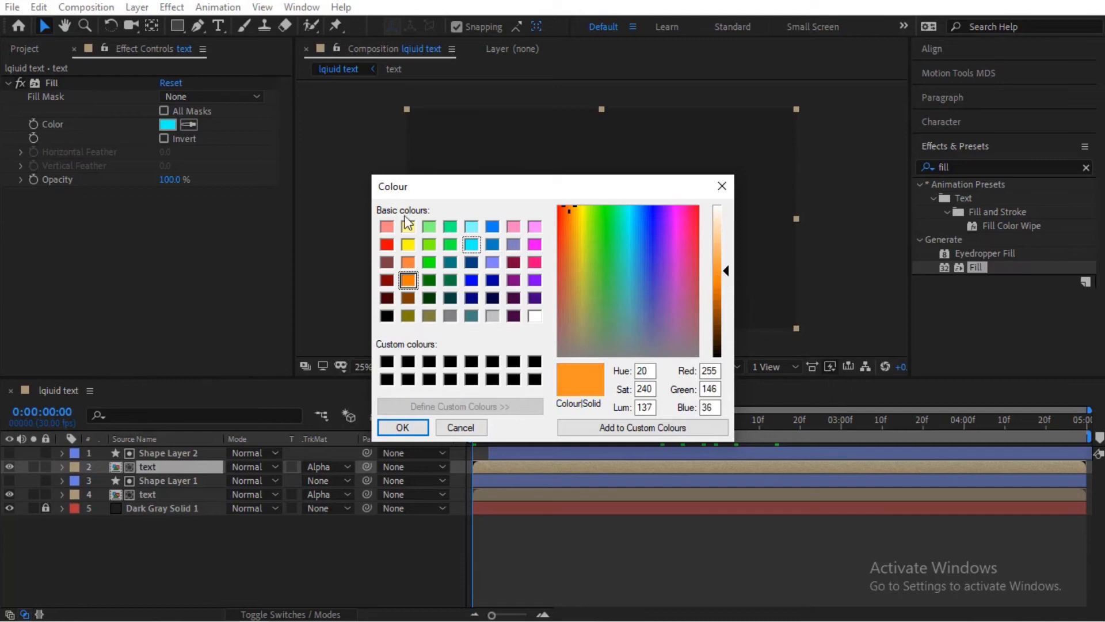
pyautogui.click(409, 244)
pyautogui.click(402, 427)
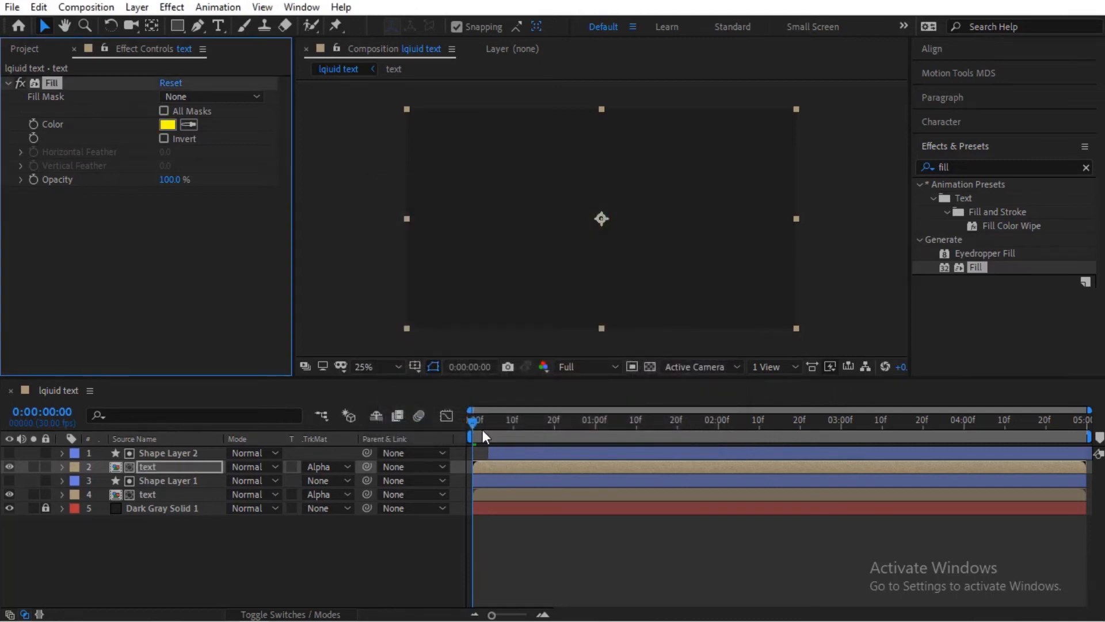
pyautogui.press('space')
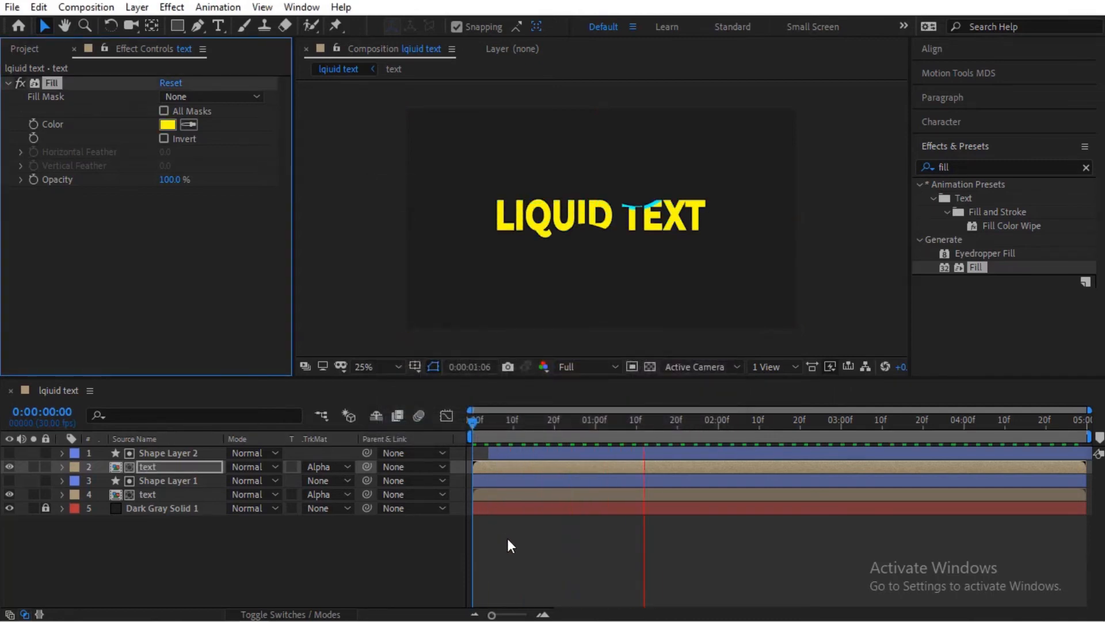
pyautogui.press('space')
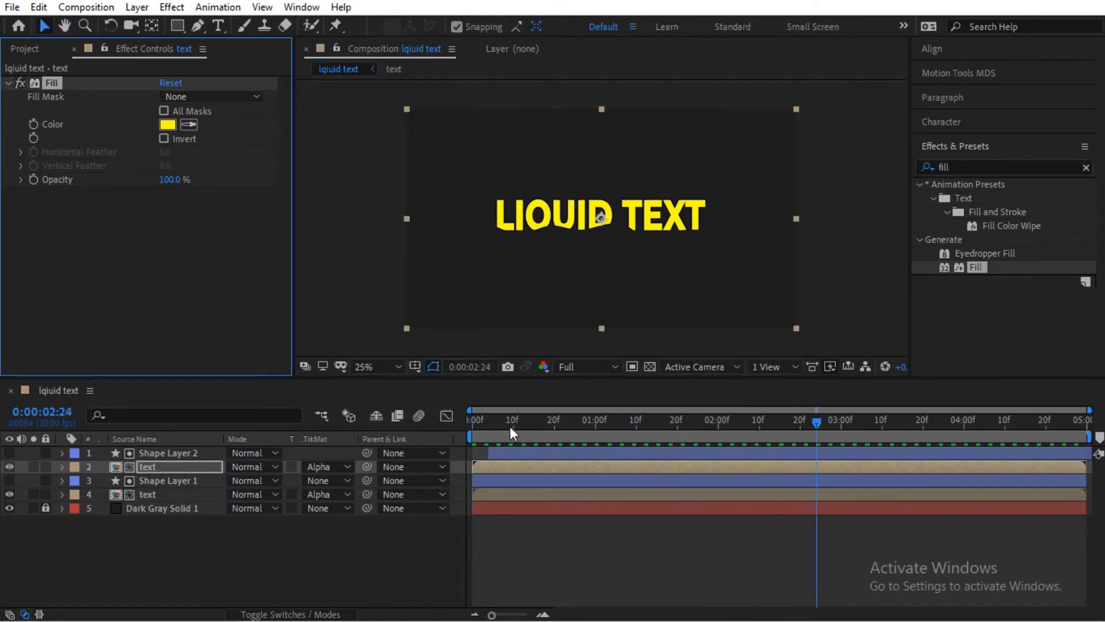
# Delay Shape Layer 2 further so it starts about 8 frames into the composition, and check the timing.
pyautogui.moveTo(510, 426); pyautogui.dragTo(603, 458)
pyautogui.moveTo(503, 450); pyautogui.dragTo(648, 440)
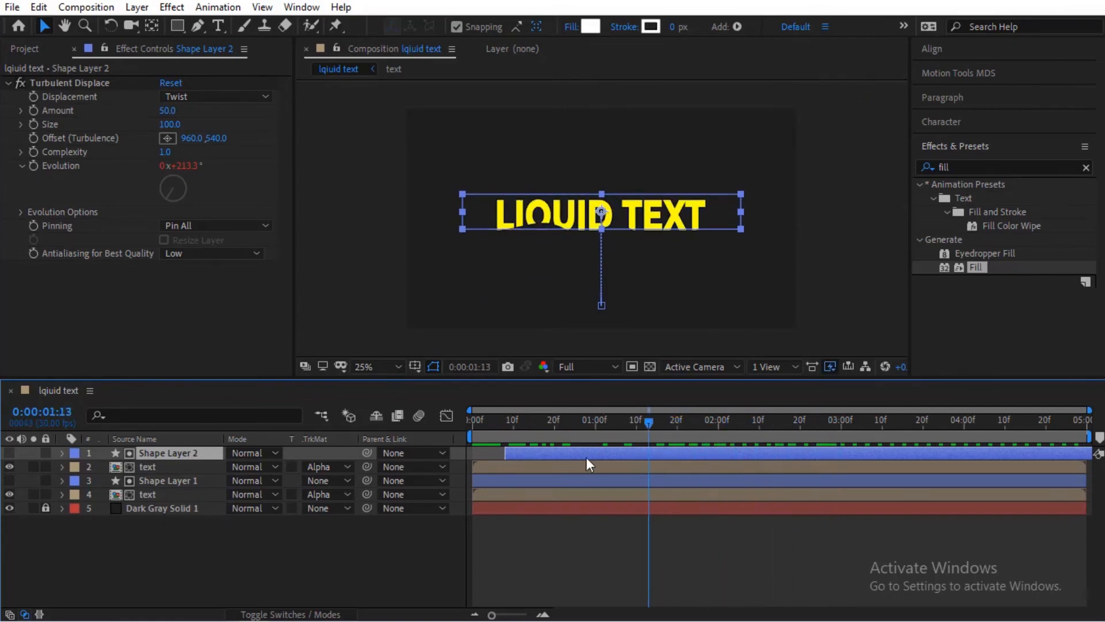
pyautogui.press('Home')
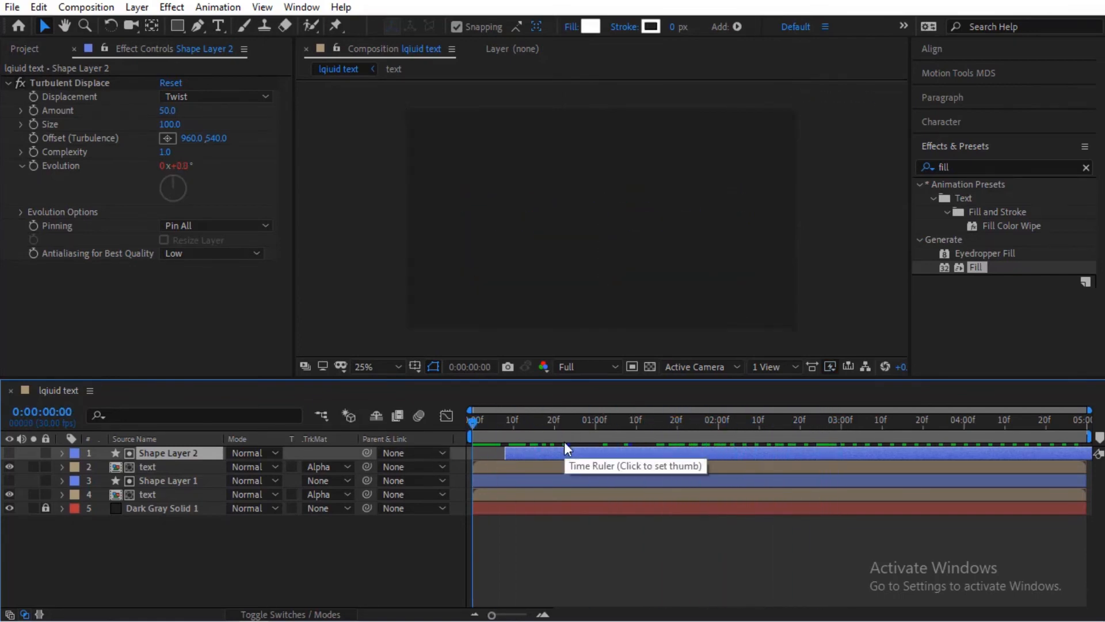
pyautogui.click(552, 464)
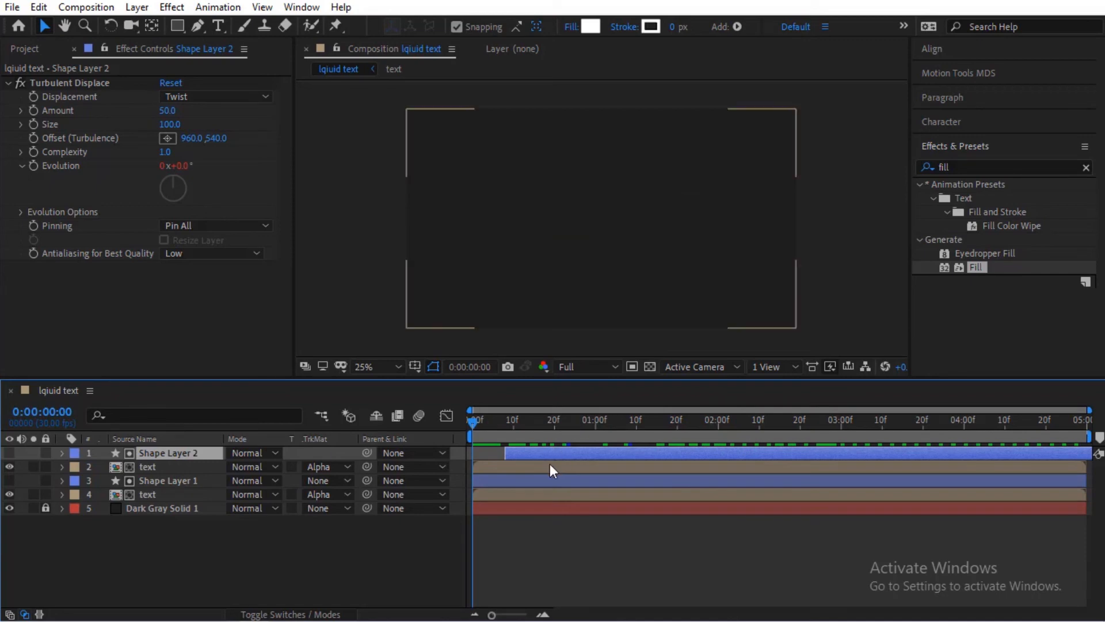
# Duplicate Shape Layer 1 and its text layer, placing the copies at the top of the layer stack with their start at about 0:00:01:21.
pyautogui.click(168, 480)
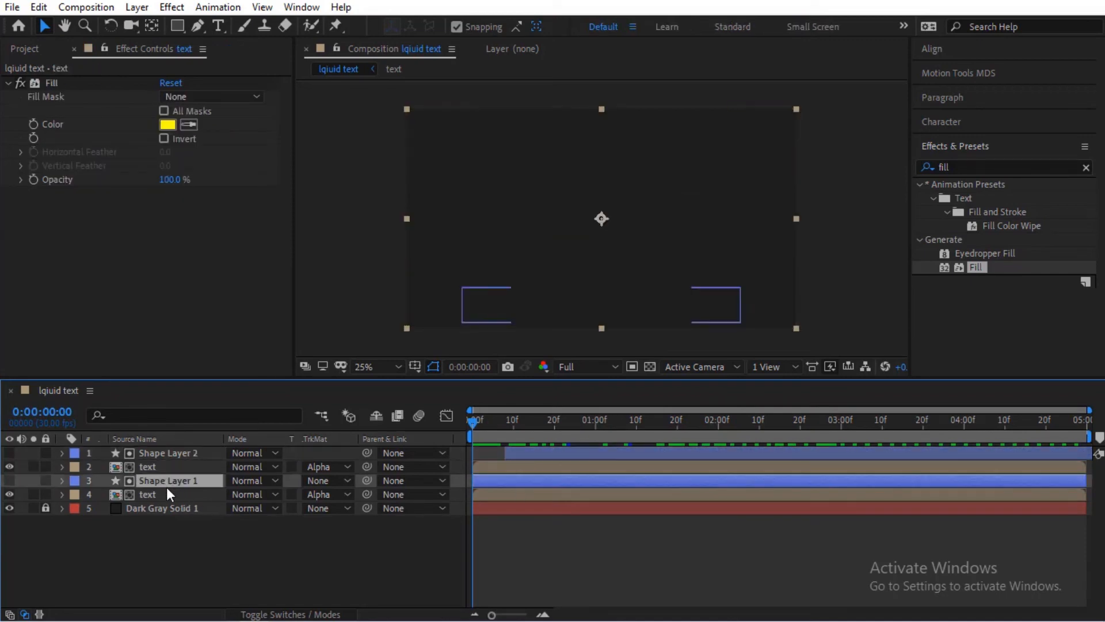
pyautogui.click(167, 493)
pyautogui.keyDown('ctrl'); pyautogui.click(172, 484); pyautogui.keyUp('ctrl')
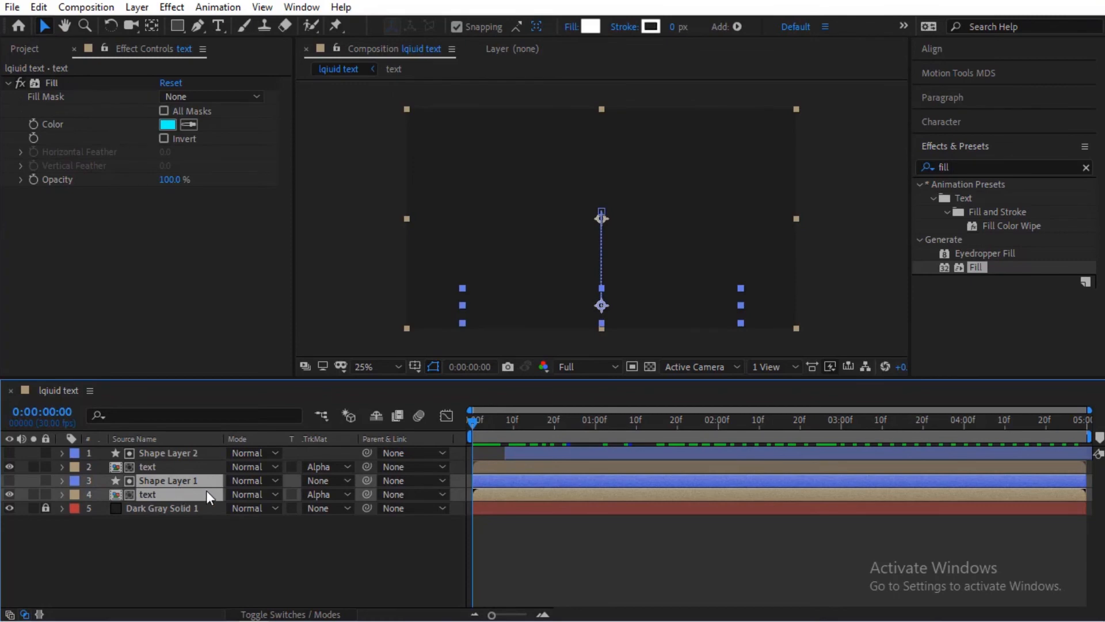
pyautogui.hotkey('ctrl', 'd')
pyautogui.moveTo(196, 484); pyautogui.dragTo(189, 452)
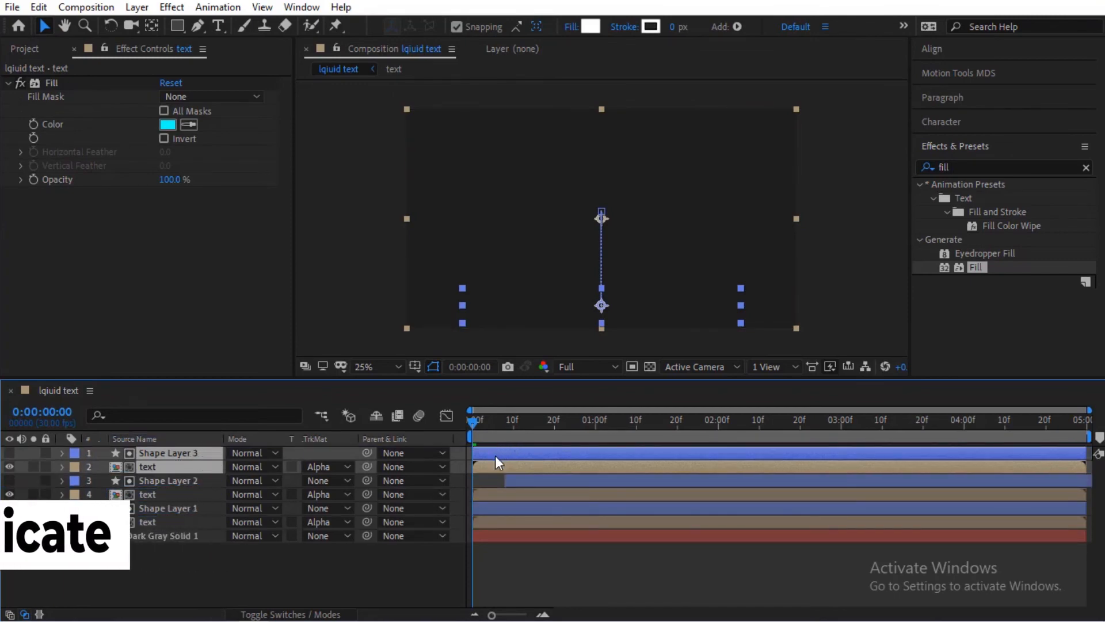
pyautogui.moveTo(495, 457); pyautogui.dragTo(706, 465)
pyautogui.click(690, 494)
# Set the Fill color of the topmost text layer to white and check its reveal up to 0:00:03:13.
pyautogui.click(704, 470)
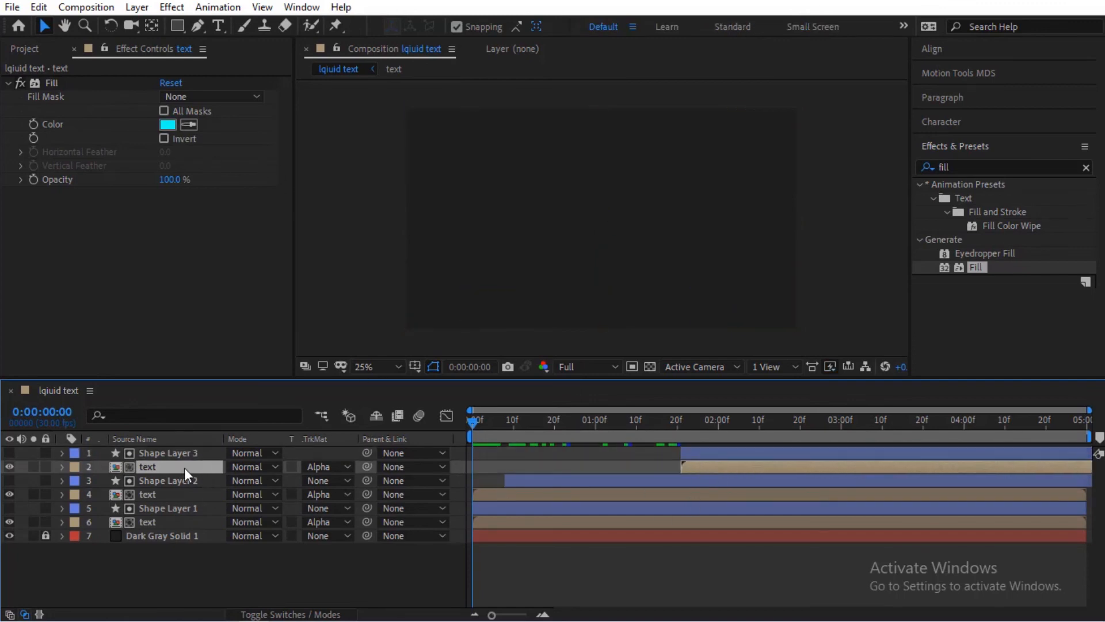
pyautogui.click(169, 127)
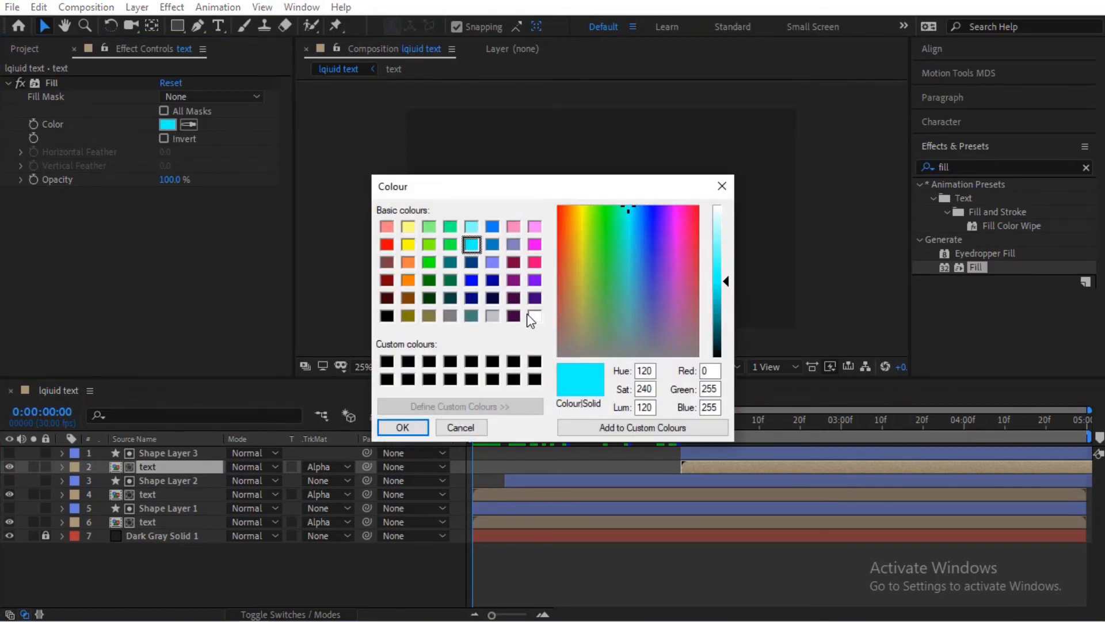
pyautogui.click(534, 316)
pyautogui.click(402, 427)
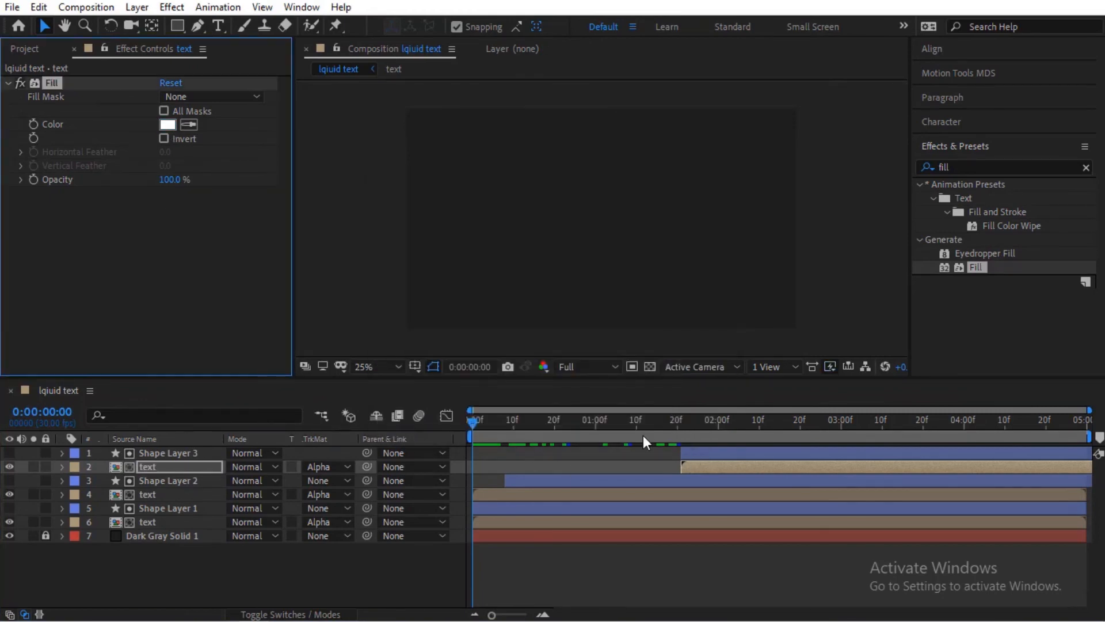
pyautogui.moveTo(626, 428); pyautogui.dragTo(892, 447)
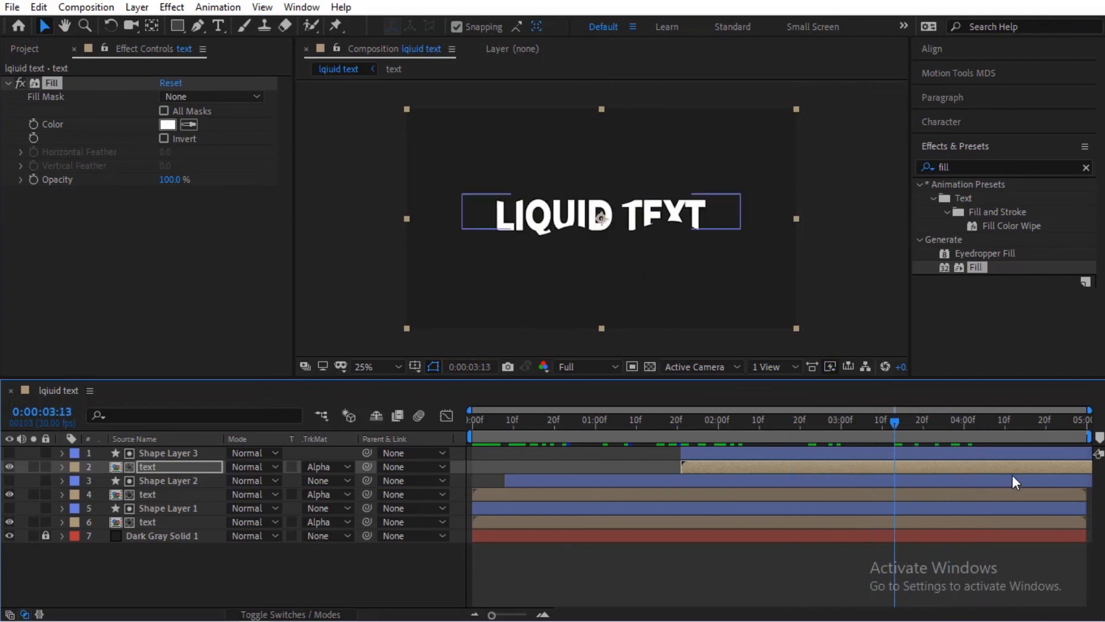
# Unlink the proportions of Shape Layer 3's Rectangle Path 1 and set its Size to 1372 by 741.
pyautogui.click(800, 454)
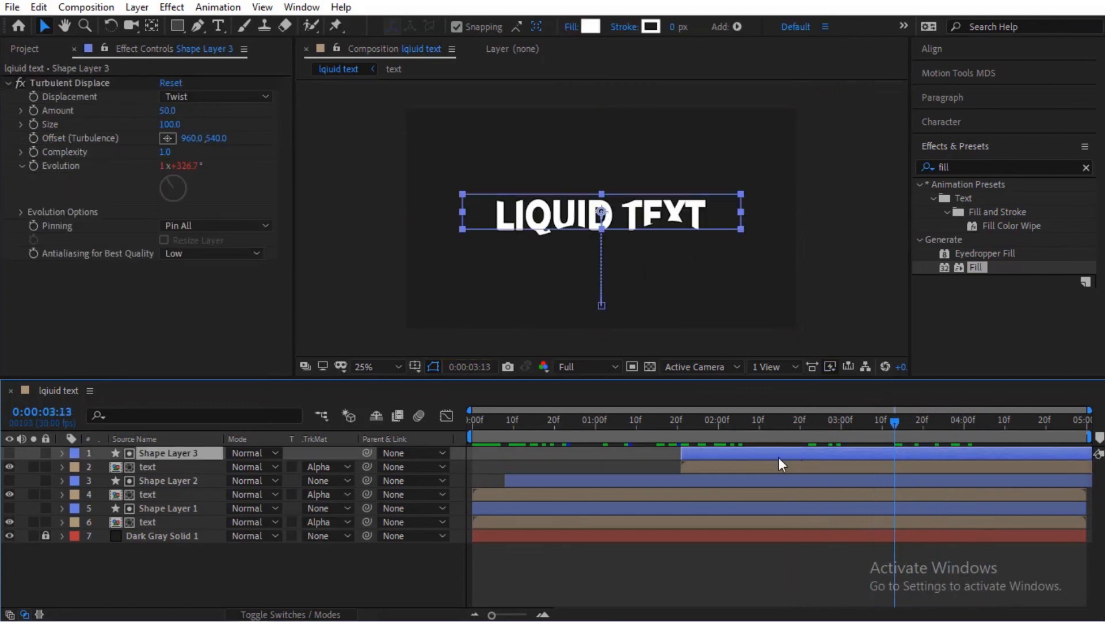
pyautogui.click(64, 451)
pyautogui.click(77, 470)
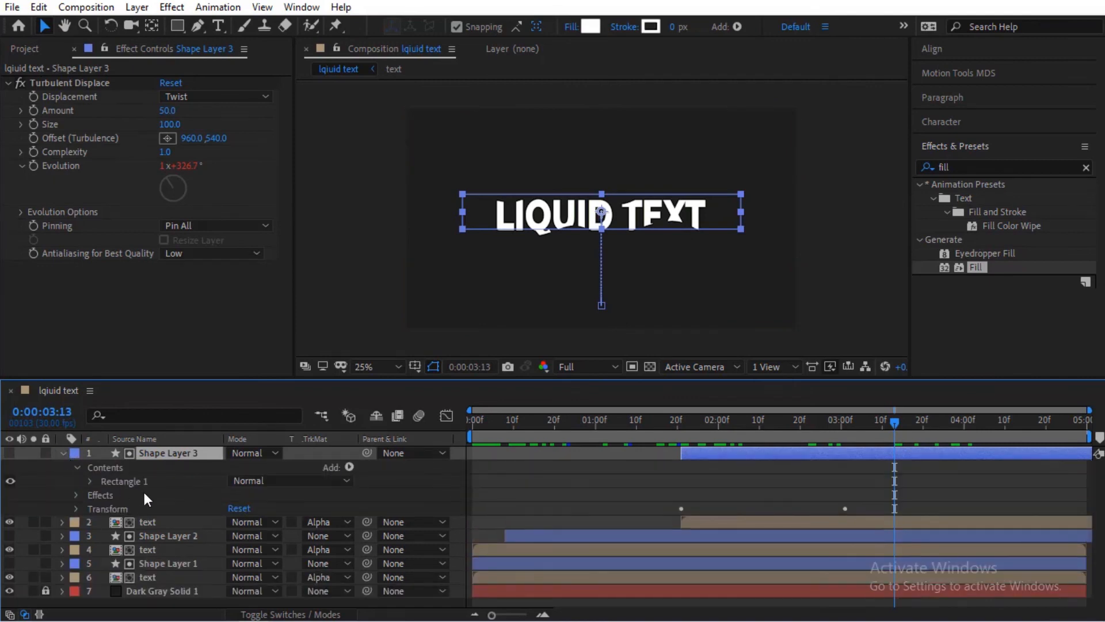
pyautogui.click(90, 482)
pyautogui.click(104, 495)
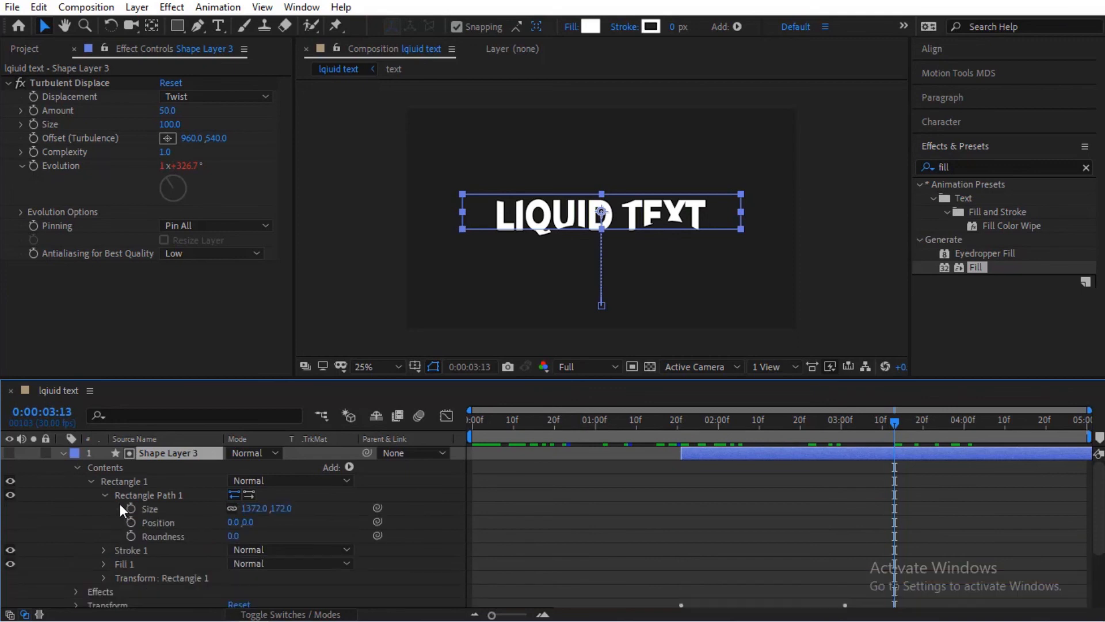
pyautogui.click(231, 508)
pyautogui.moveTo(251, 511); pyautogui.dragTo(744, 499)
pyautogui.hotkey('ctrl', 'z')
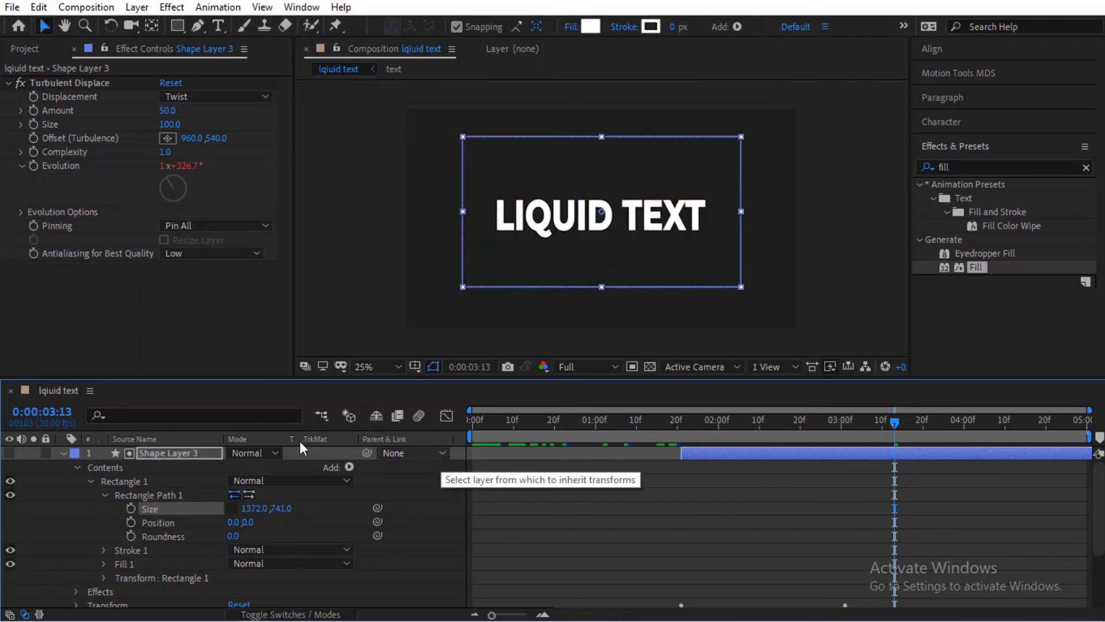
# Show only Shape Layer 3's Position property and preview the full animation from the start.
pyautogui.press('p')
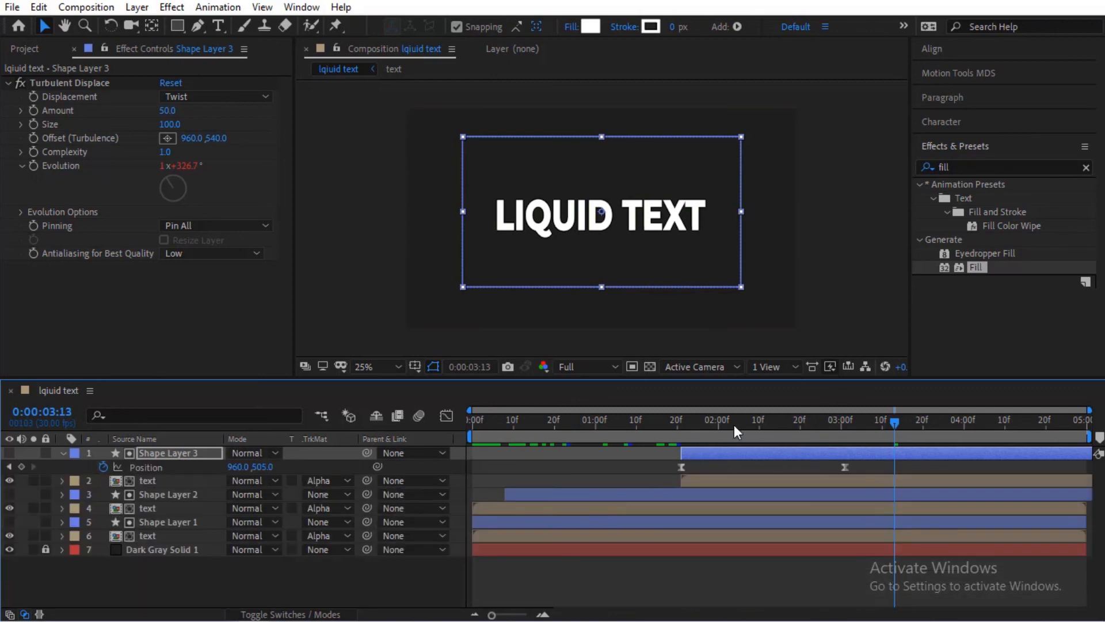
pyautogui.moveTo(701, 423); pyautogui.dragTo(291, 439)
pyautogui.press('space')
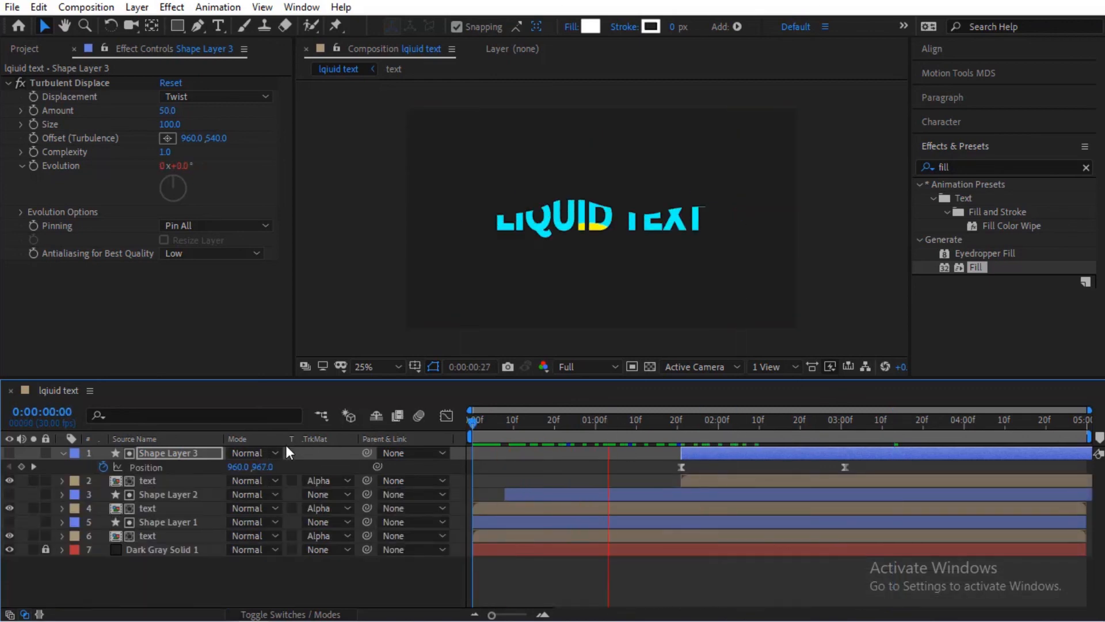